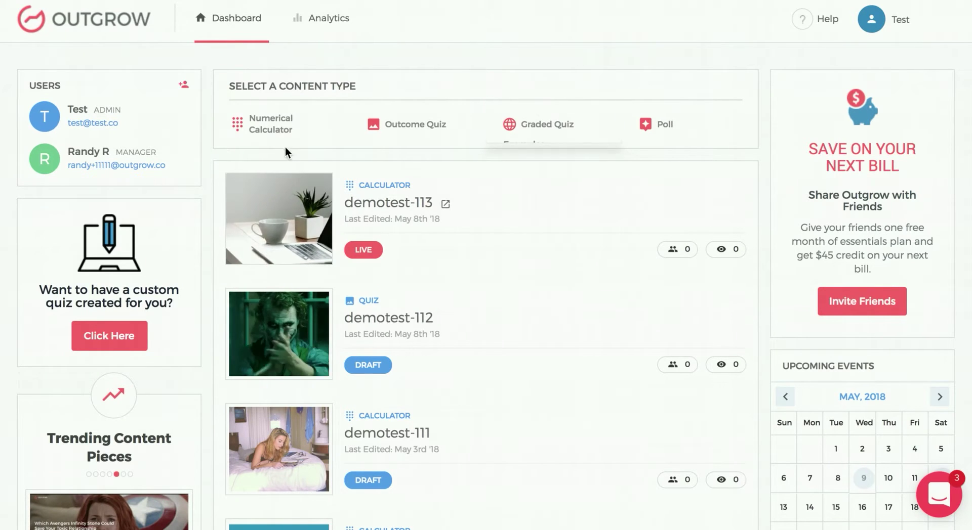
# - Start a new Outcome Quiz from the dashboard
pyautogui.moveTo(637, 142)
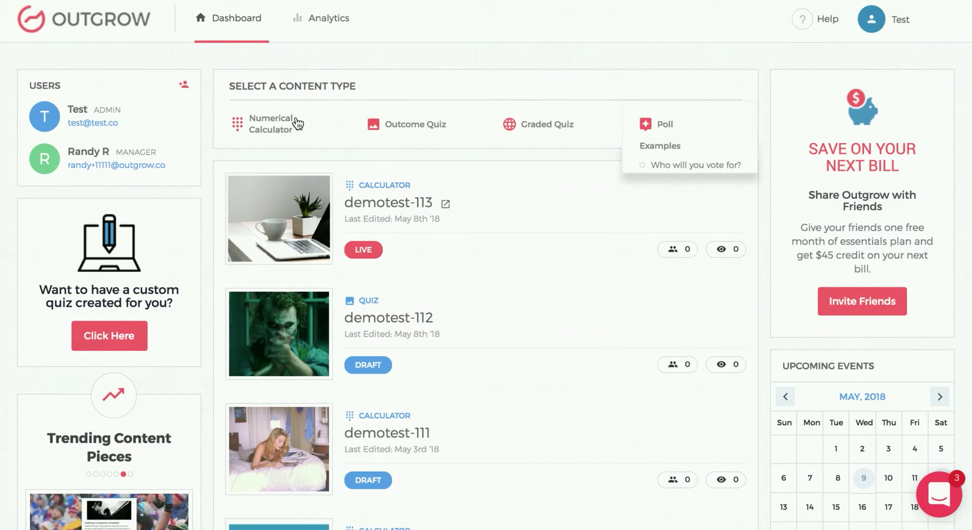
pyautogui.moveTo(294, 120)
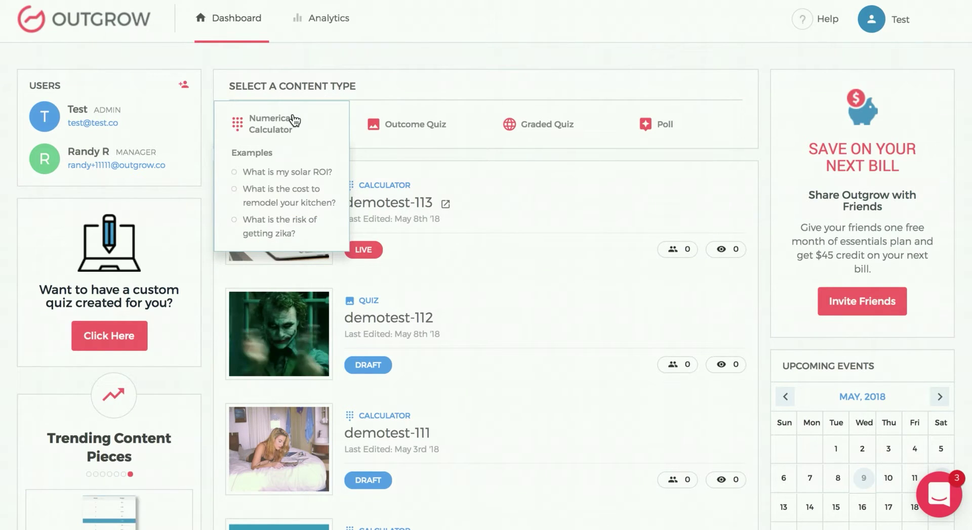
pyautogui.click(413, 127)
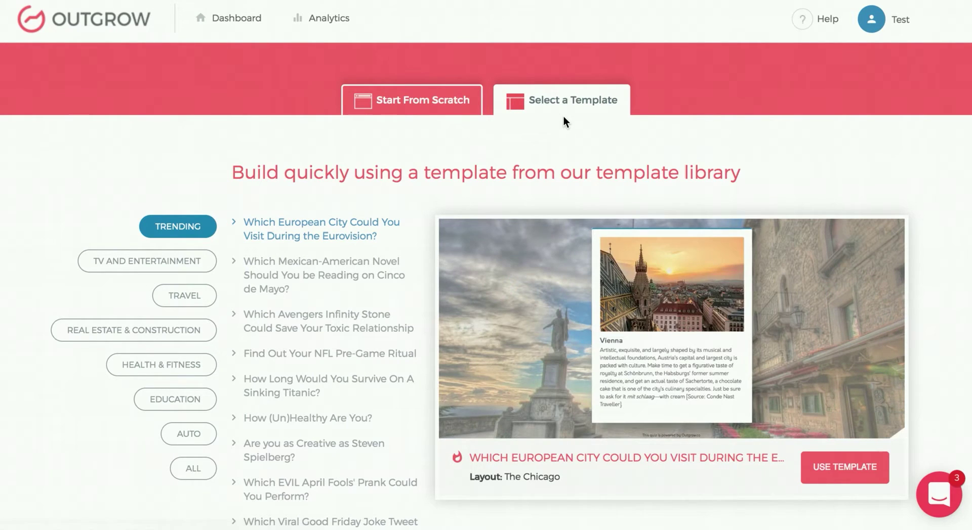
# - Filter templates by TV and Entertainment, Travel, then Real Estate & Construction
pyautogui.scroll(-2, 354, 248)
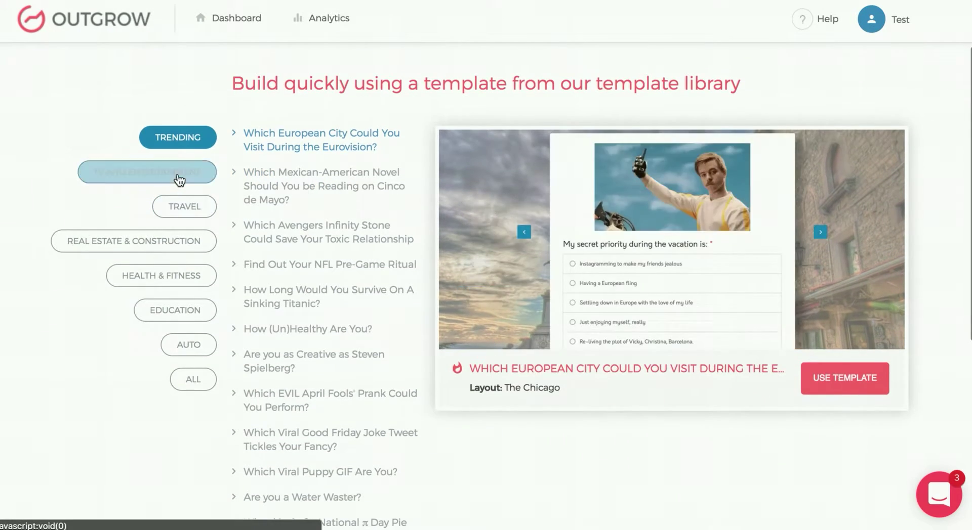
pyautogui.click(178, 177)
pyautogui.click(185, 277)
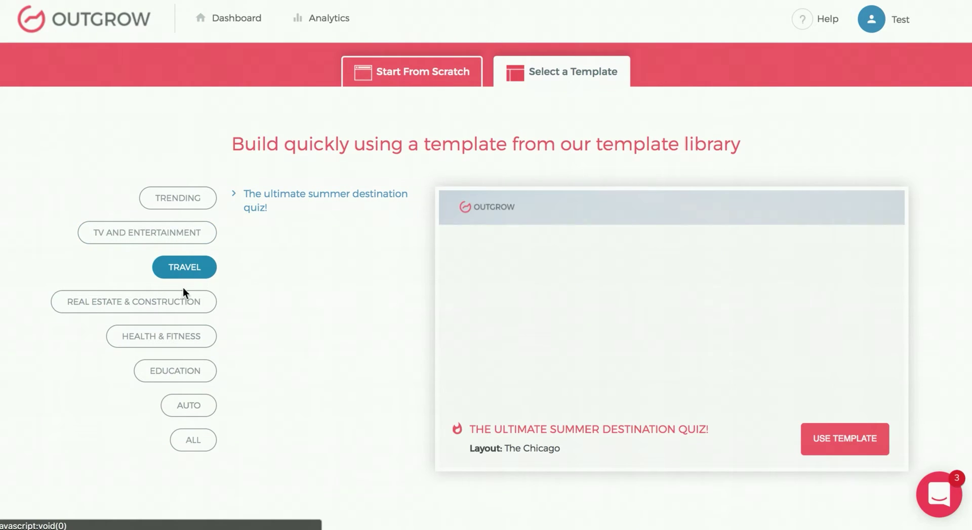
pyautogui.click(184, 304)
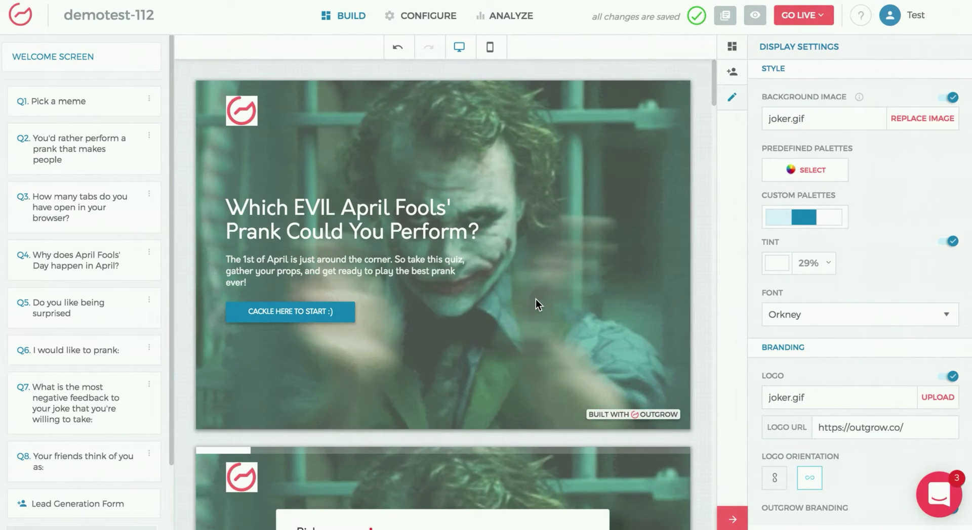
# - Select Q2 in the Build tab's question list to show its settings panel
pyautogui.scroll(-1, 536, 299)
pyautogui.scroll(1, 535, 299)
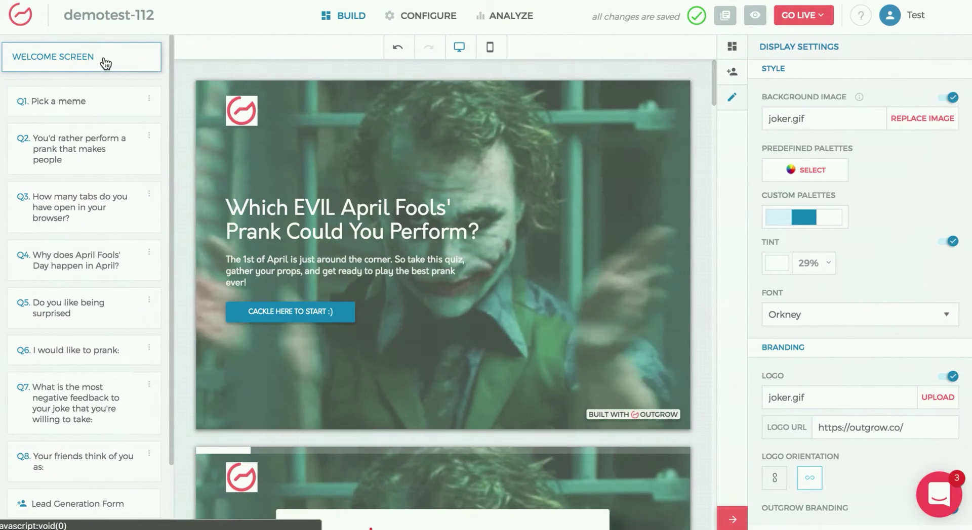
pyautogui.click(95, 147)
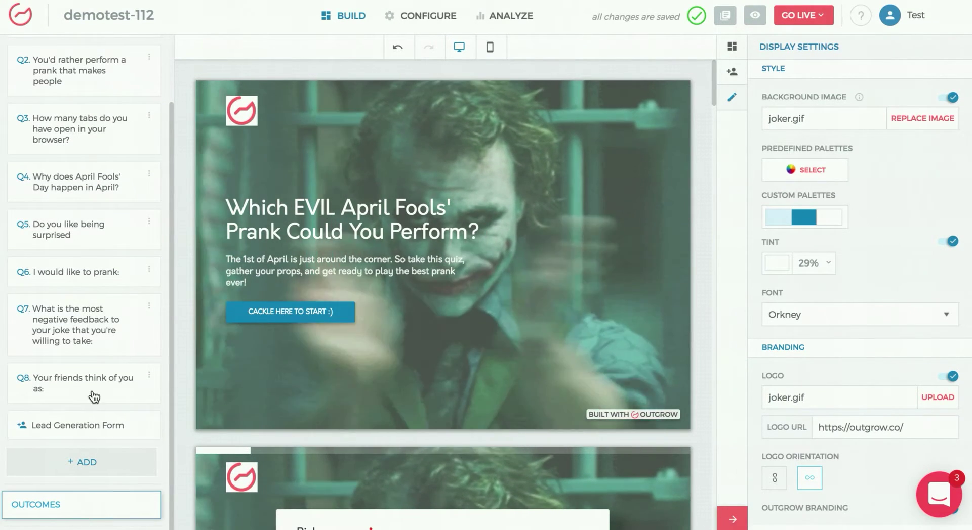
pyautogui.scroll(3, 94, 397)
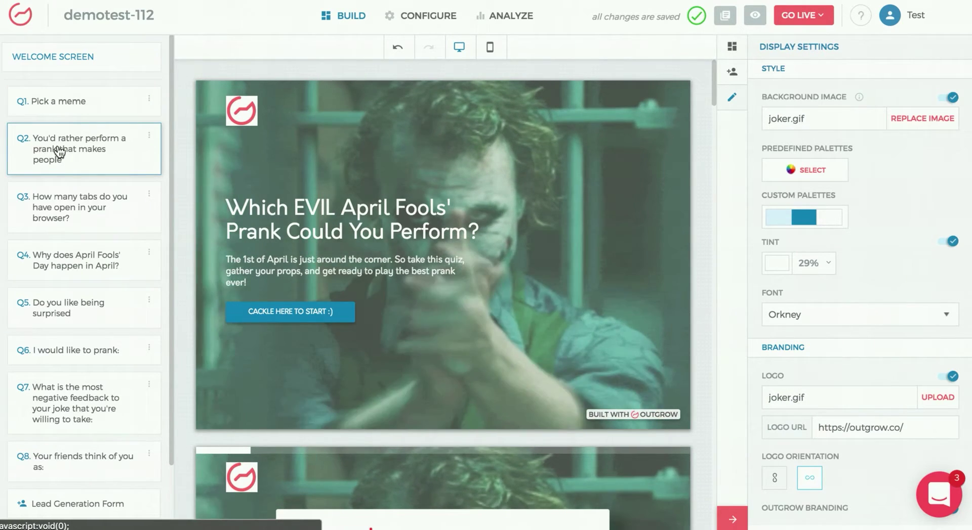
# - Open question 2 and glance at the GO LIVE publishing options without changing them
pyautogui.click(59, 151)
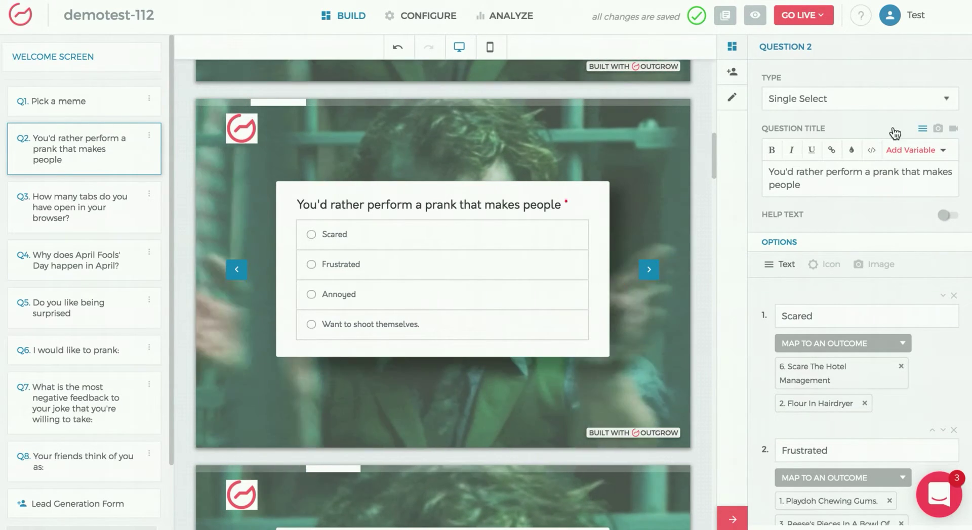
pyautogui.click(805, 16)
pyautogui.click(945, 361)
# - Review question 2's Type list and outcome mappings, keeping it Single Select
pyautogui.click(819, 102)
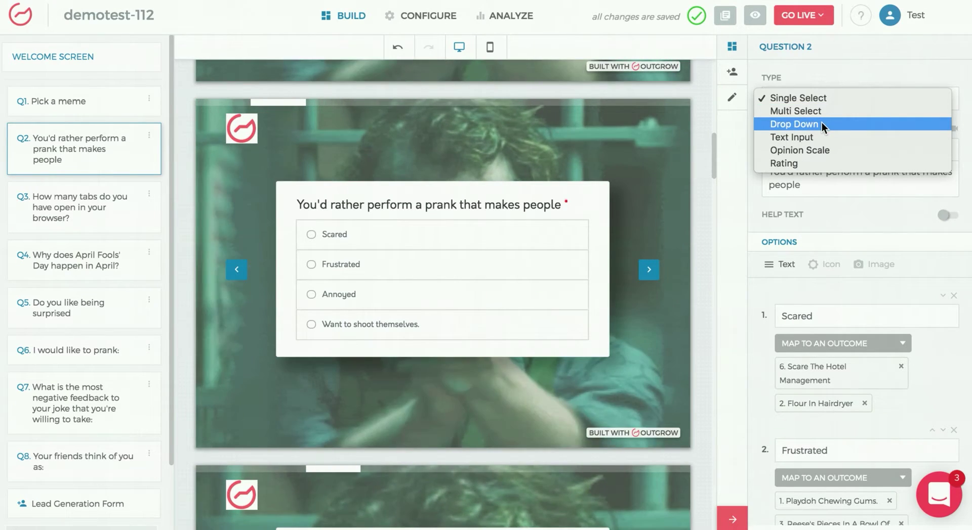
pyautogui.click(852, 73)
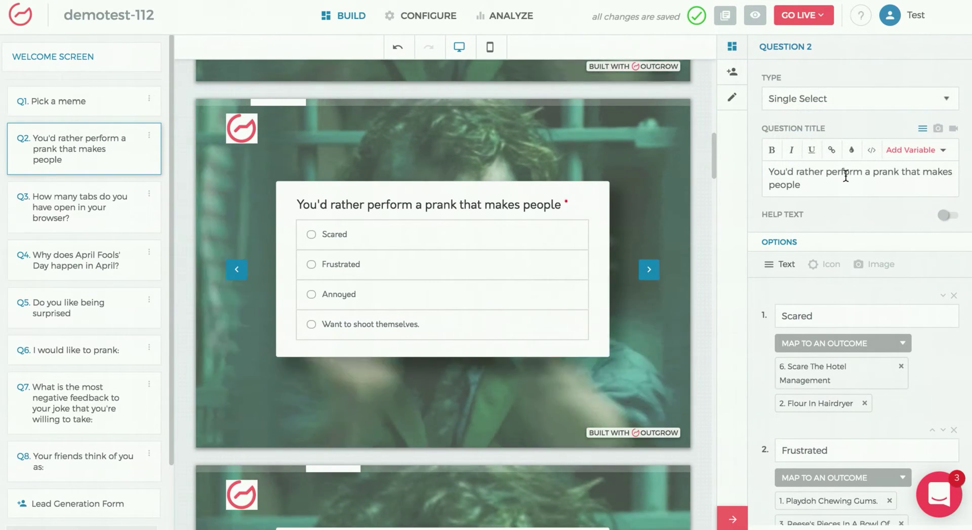
pyautogui.scroll(-2, 847, 276)
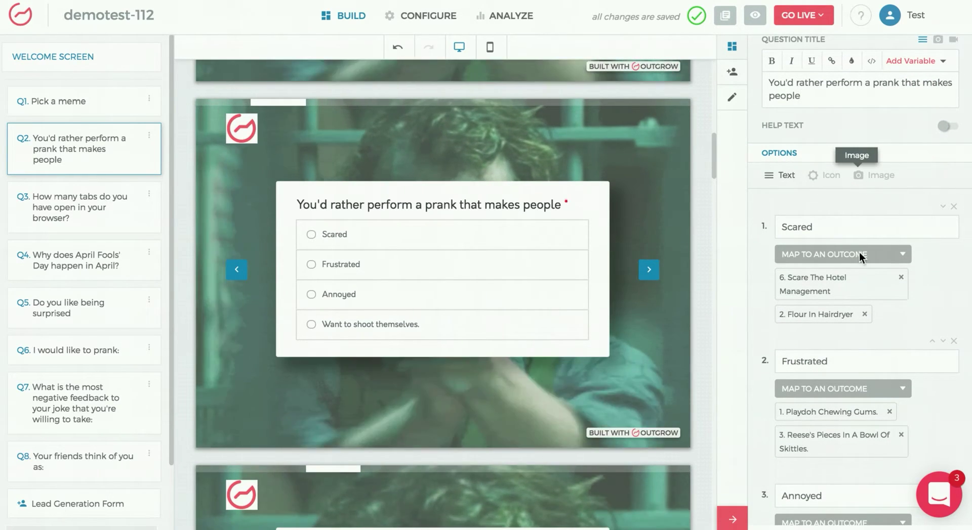
pyautogui.scroll(-1, 845, 230)
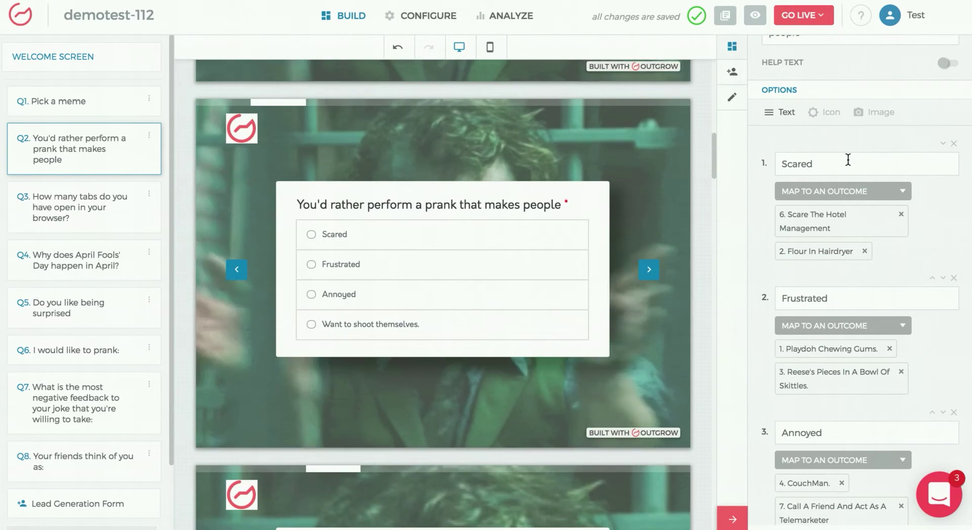
pyautogui.scroll(3, 848, 160)
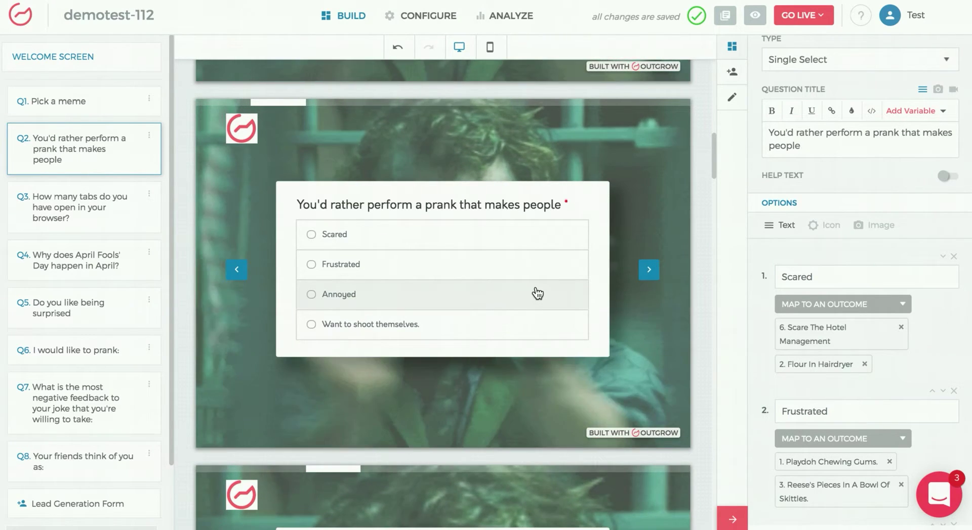
pyautogui.scroll(10, 537, 292)
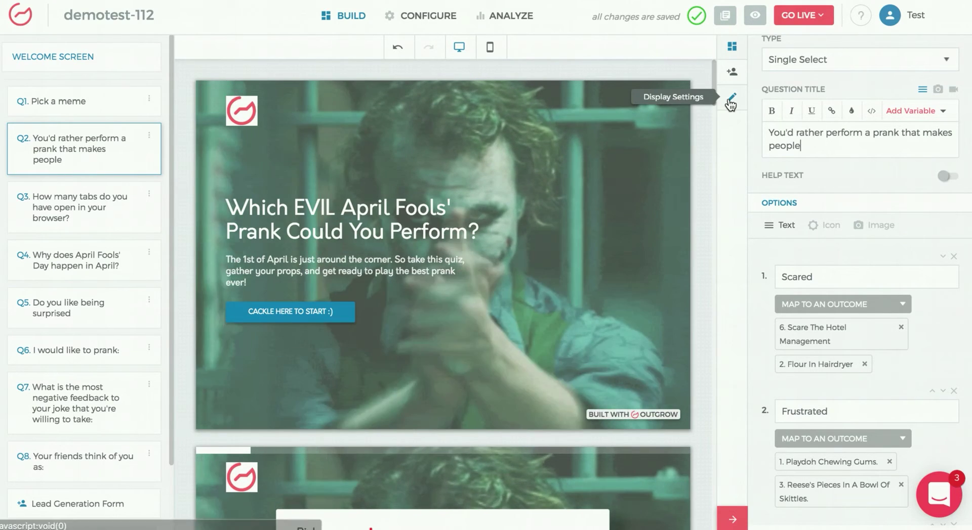
pyautogui.click(731, 101)
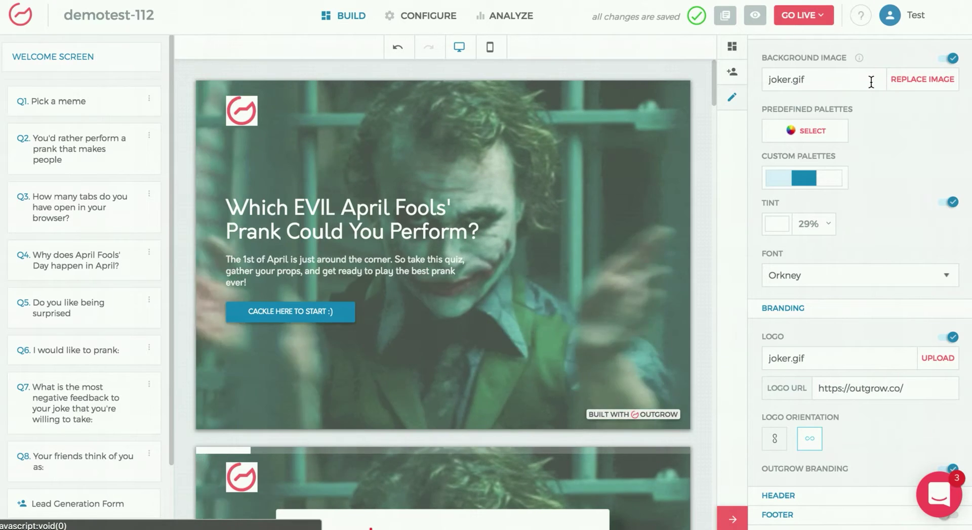
pyautogui.scroll(-1, 839, 281)
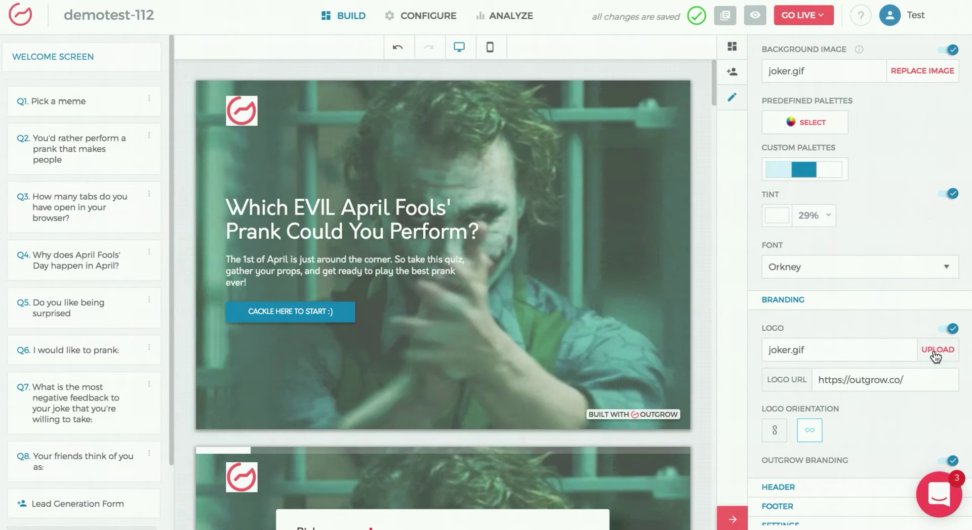
pyautogui.click(936, 354)
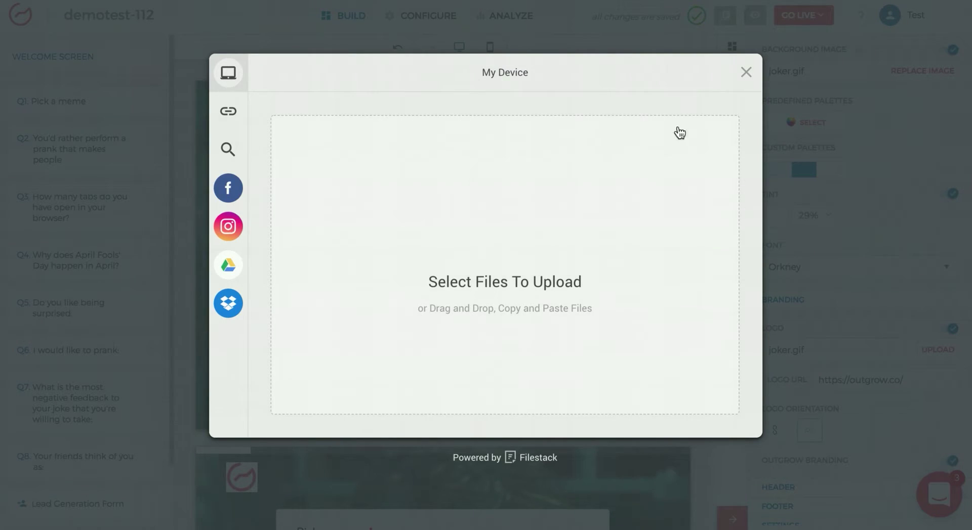
pyautogui.click(749, 74)
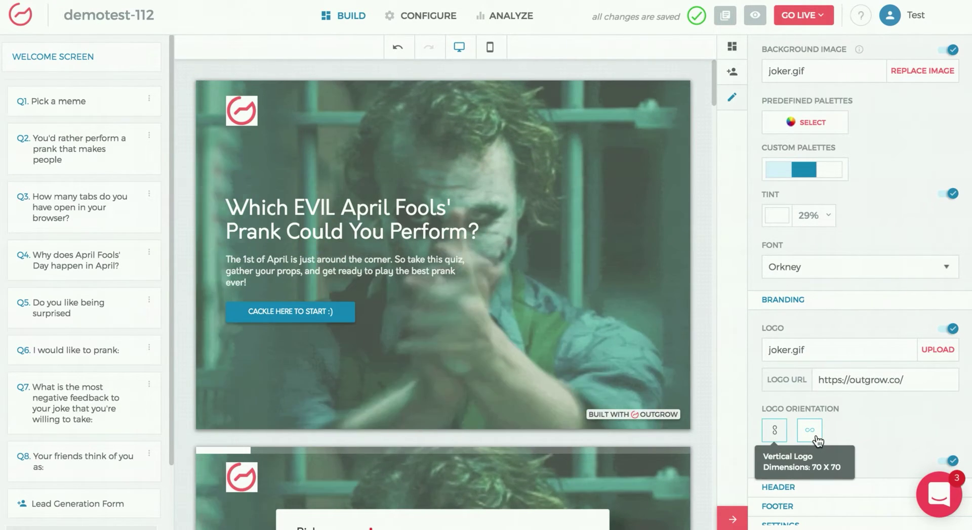
pyautogui.scroll(1, 867, 278)
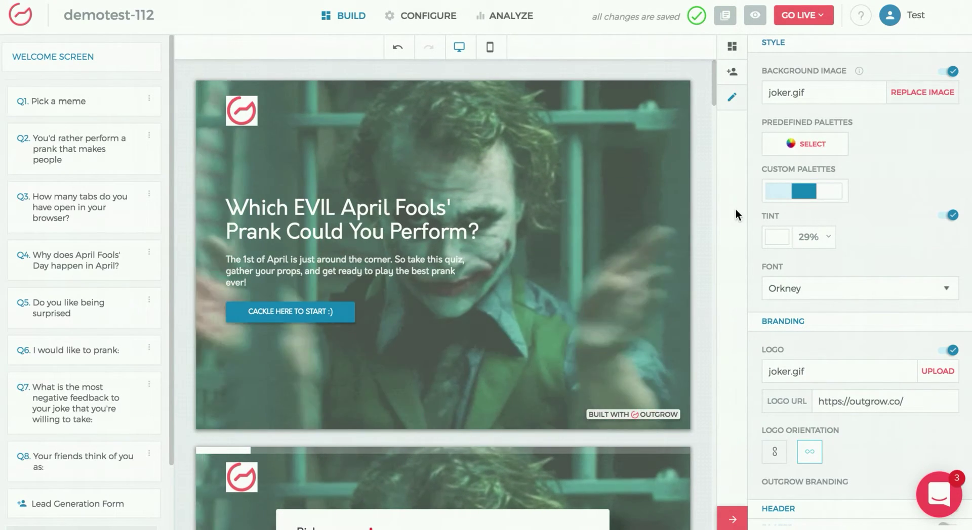
# - Set the background colour to dark blue, toggling the Joker background image off and back on
pyautogui.click(951, 72)
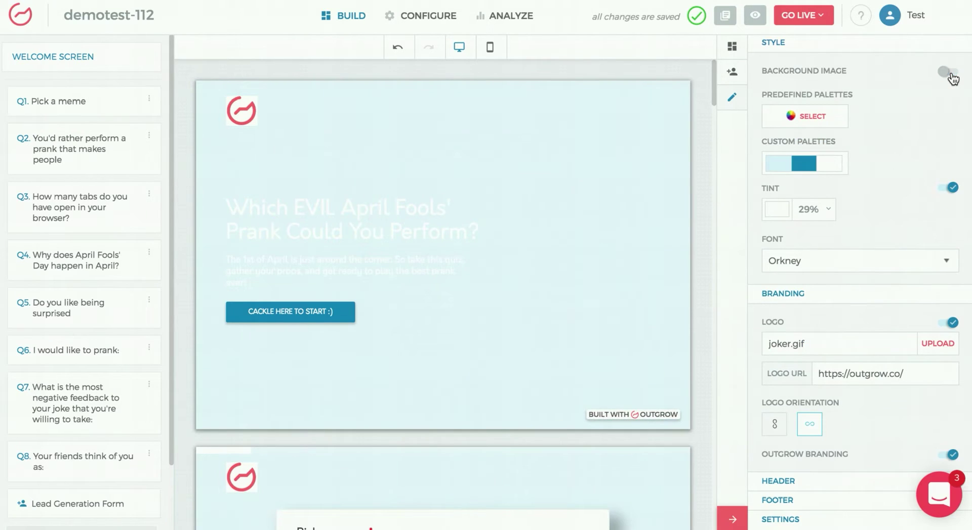
pyautogui.click(779, 164)
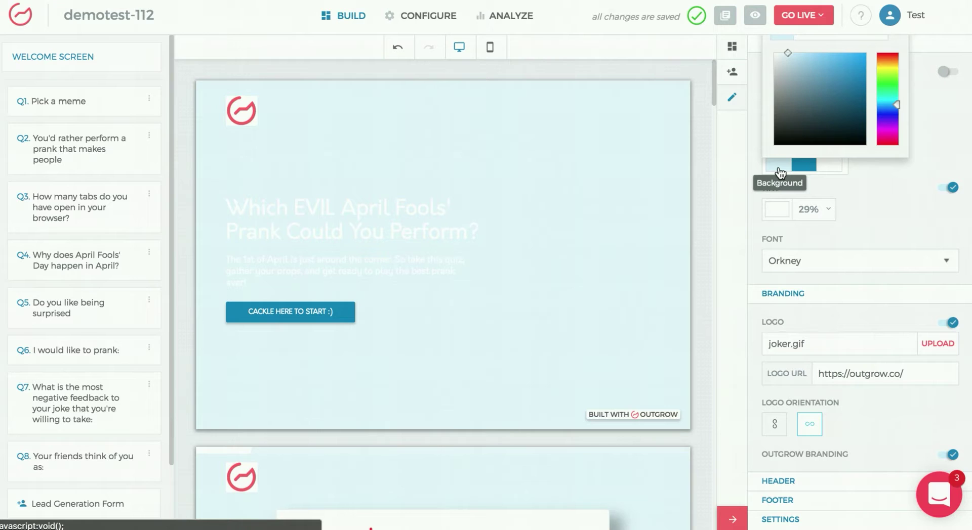
pyautogui.click(860, 90)
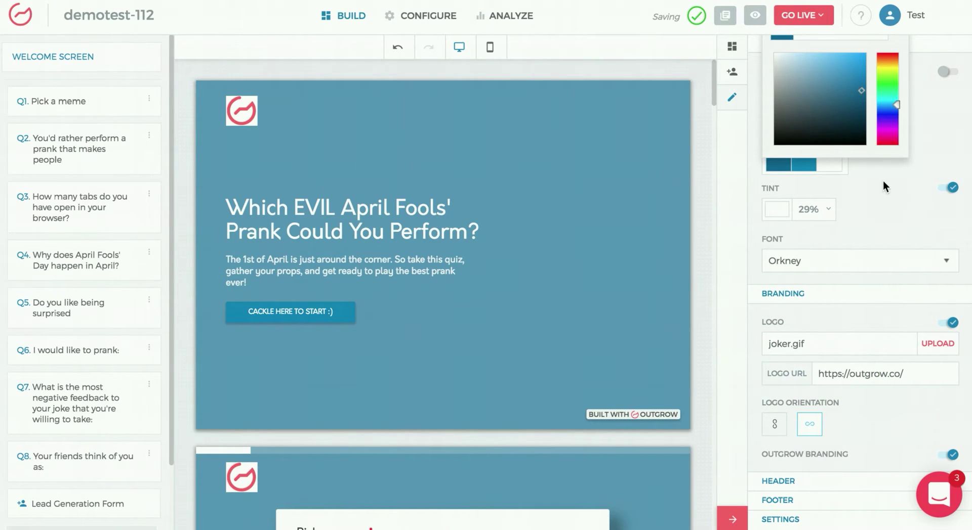
pyautogui.click(883, 186)
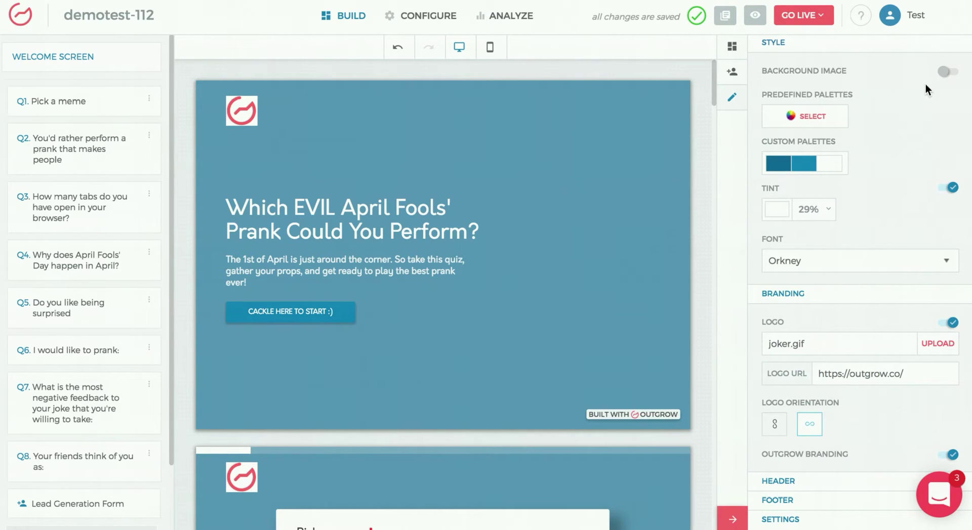
pyautogui.click(944, 74)
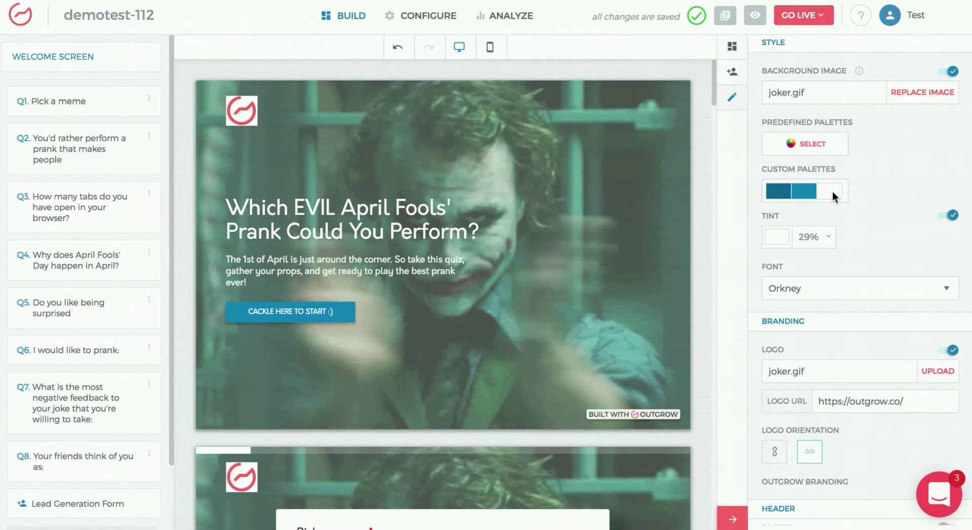
# - Set the component colour to red #b90012 by pasting the hex value
pyautogui.click(803, 190)
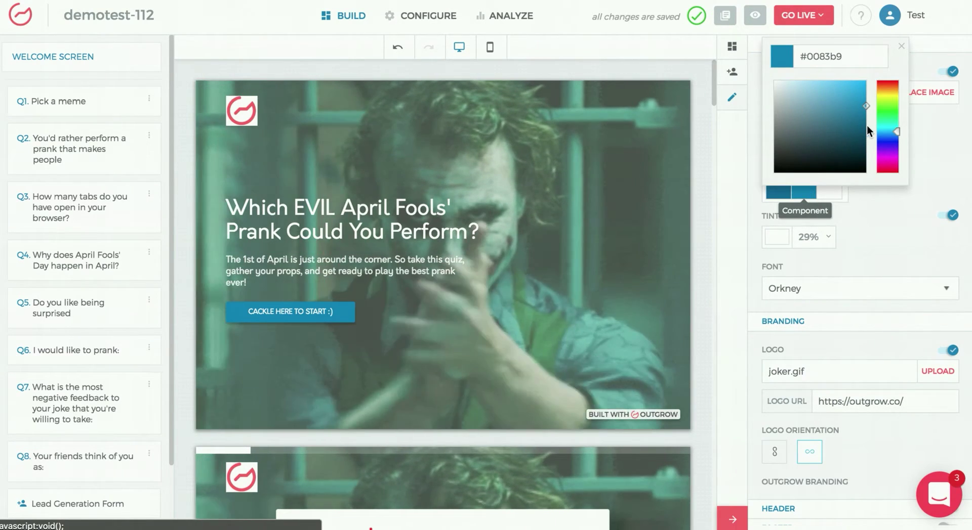
pyautogui.click(898, 160)
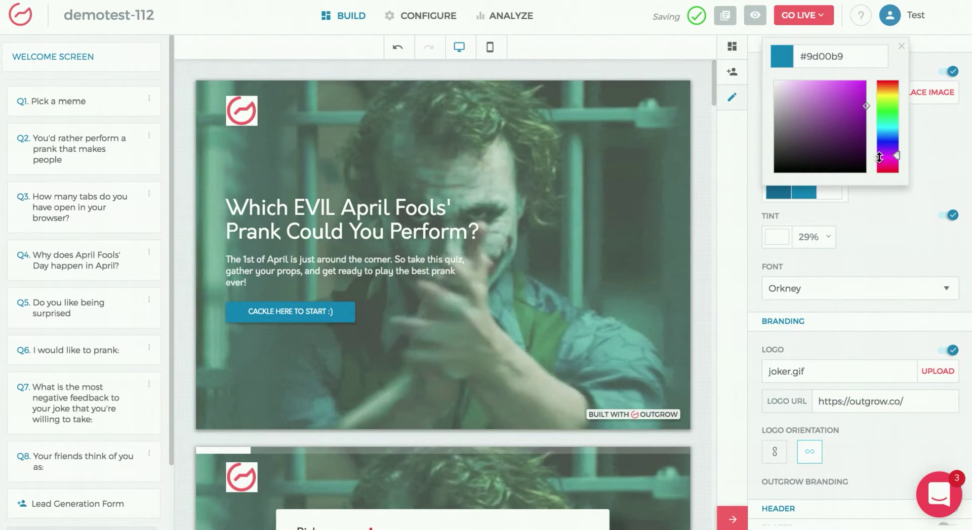
pyautogui.tripleClick(841, 55)
pyautogui.write('#b90012')
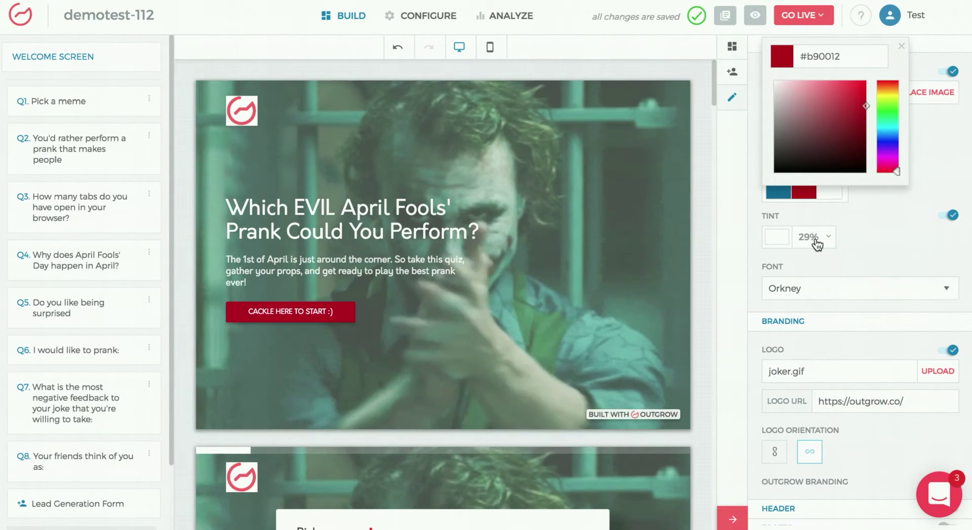
pyautogui.click(885, 216)
pyautogui.scroll(-3, 519, 359)
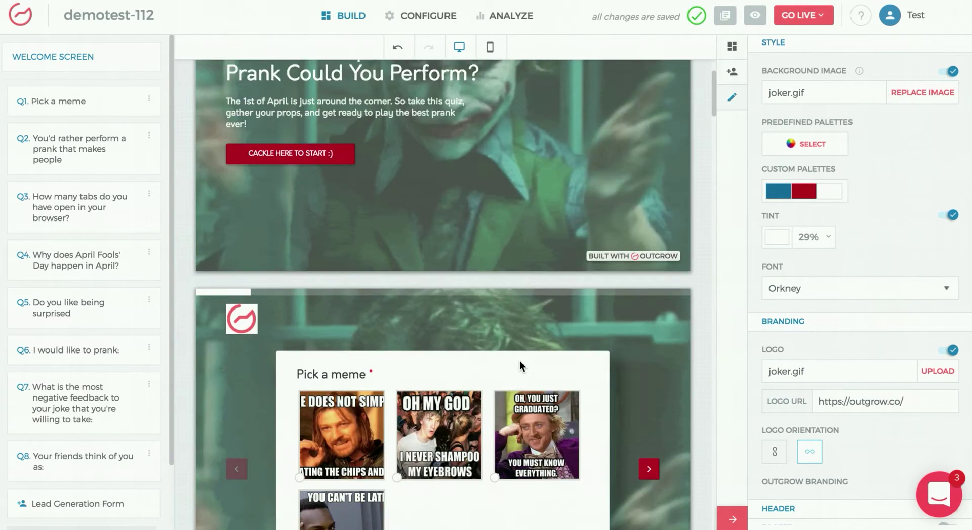
pyautogui.scroll(-2, 520, 360)
pyautogui.scroll(3, 525, 423)
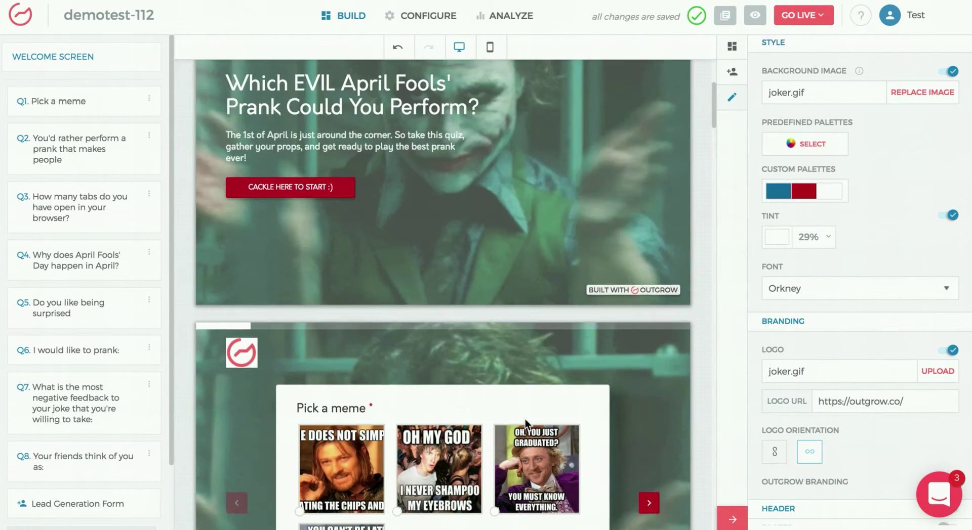
pyautogui.scroll(2, 524, 419)
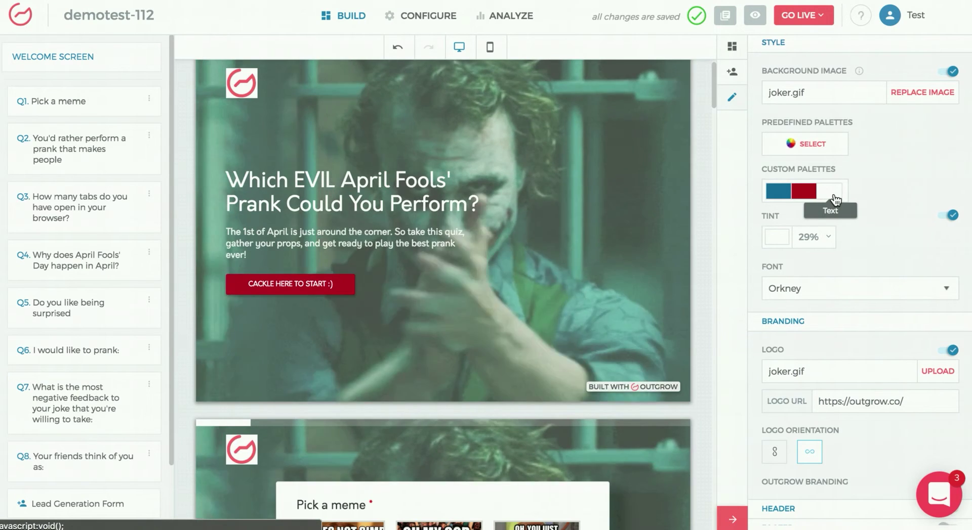
# - Change the quiz's text colour to pink #e88787
pyautogui.click(833, 197)
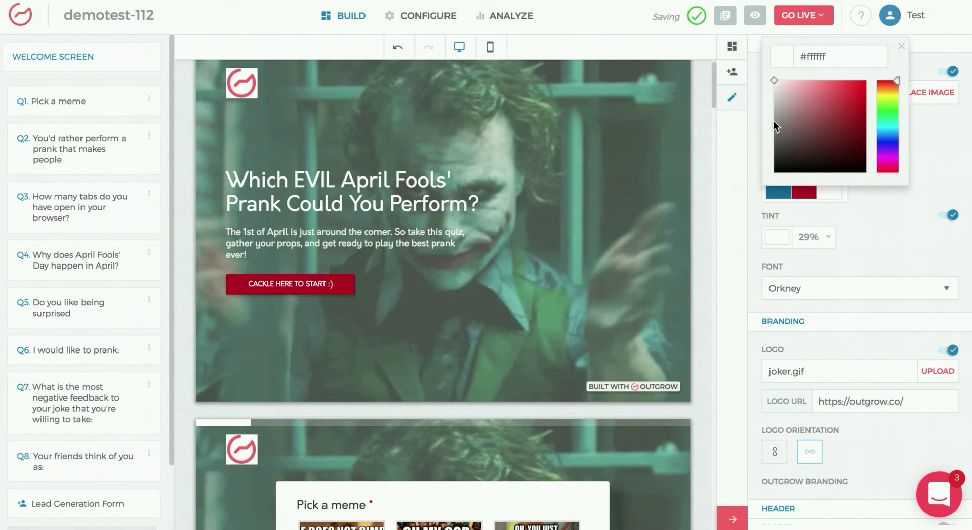
pyautogui.click(781, 136)
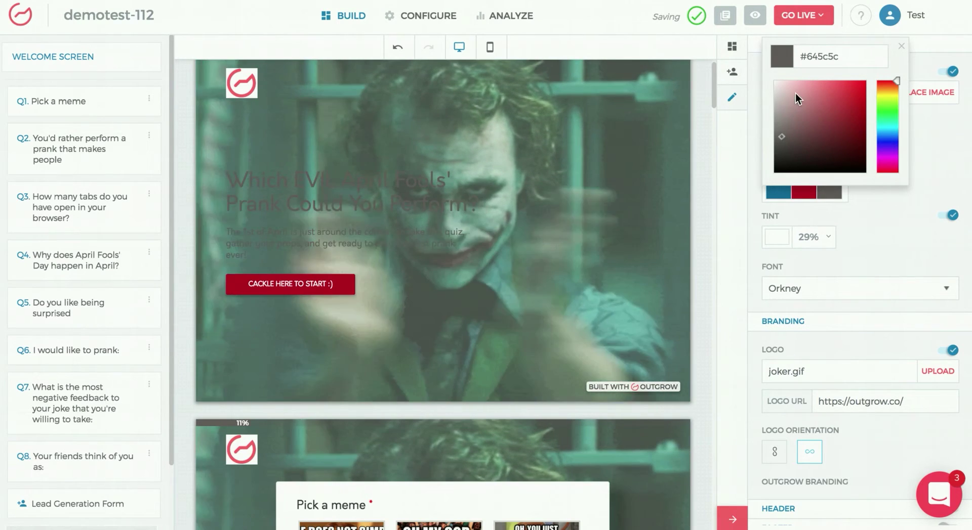
pyautogui.click(811, 88)
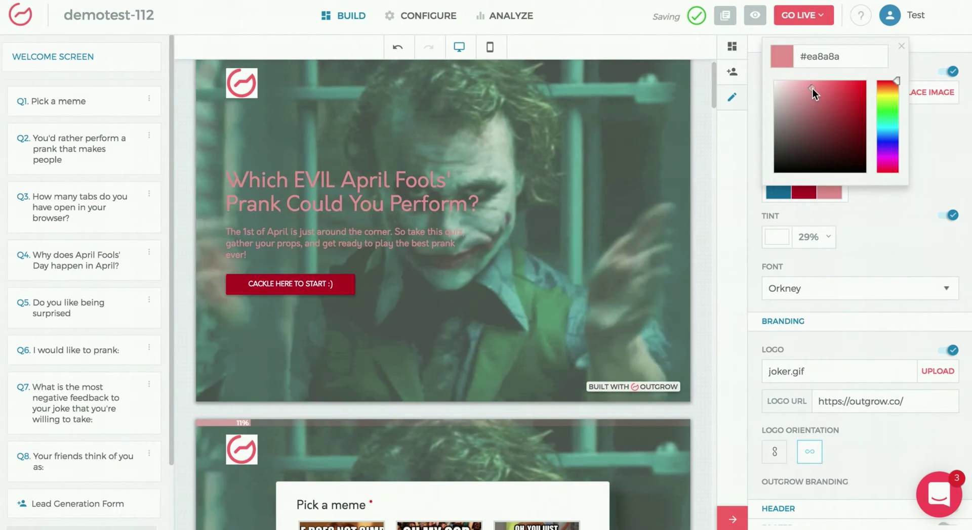
pyautogui.click(812, 89)
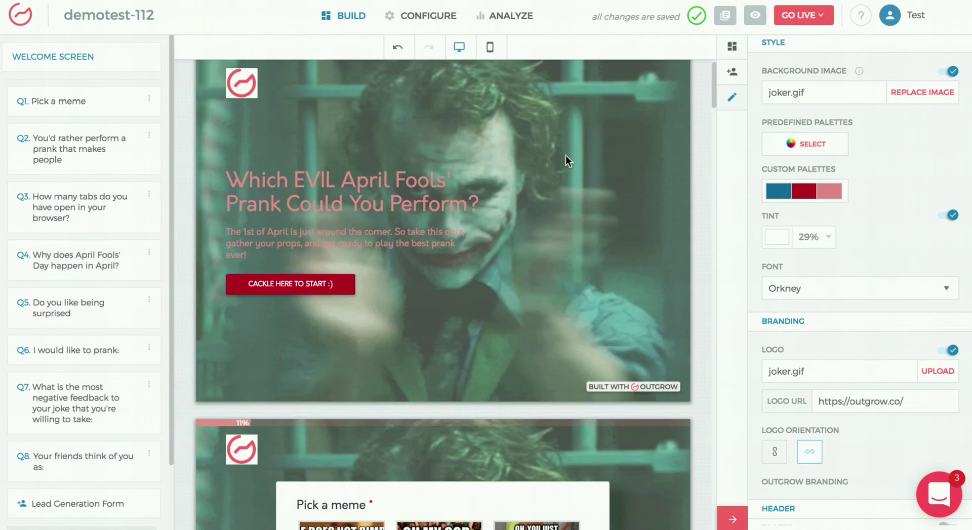
pyautogui.scroll(-5, 897, 247)
pyautogui.click(732, 97)
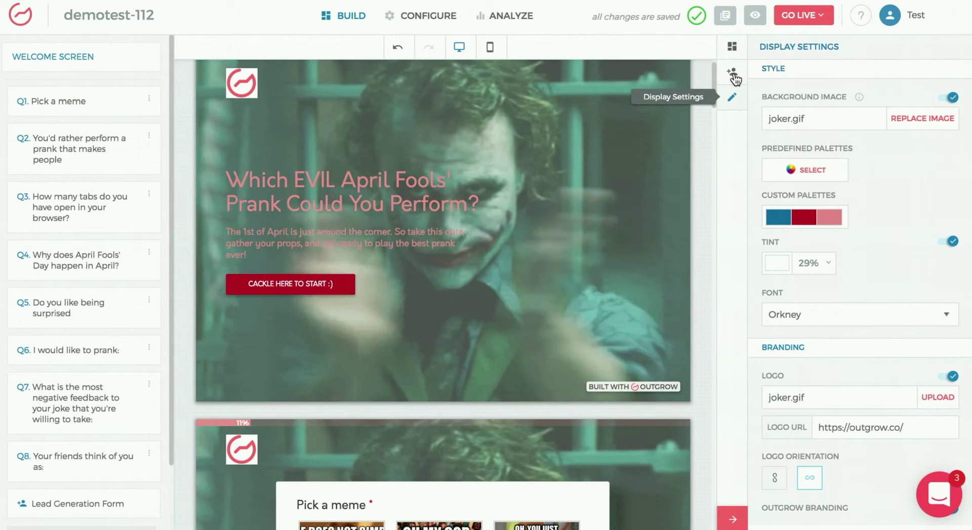
# - Open the Lead Generation Form settings and check its placement list without changing it
pyautogui.click(732, 73)
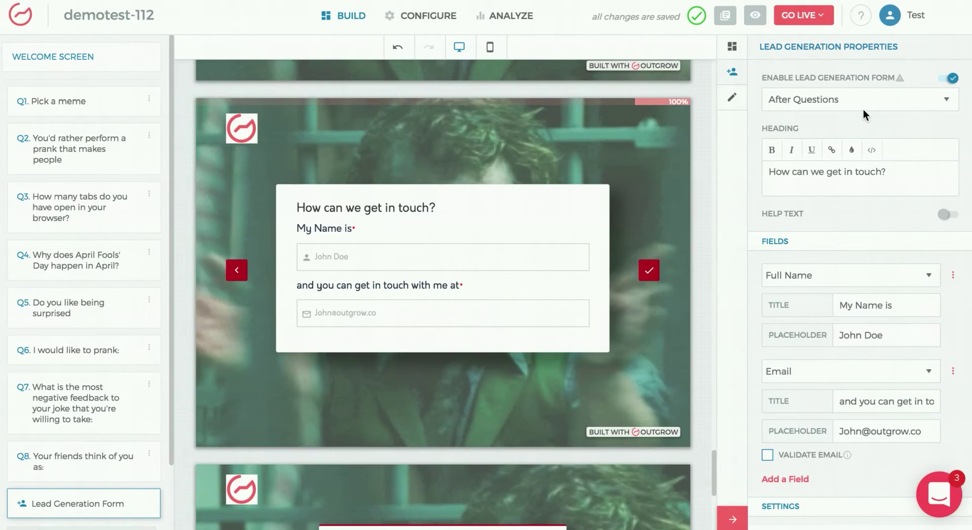
pyautogui.click(889, 102)
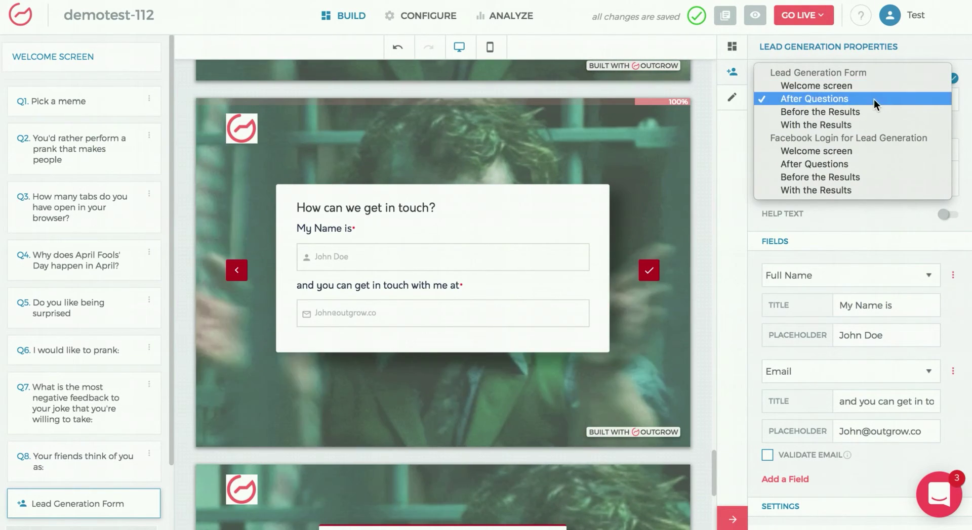
pyautogui.press('Escape')
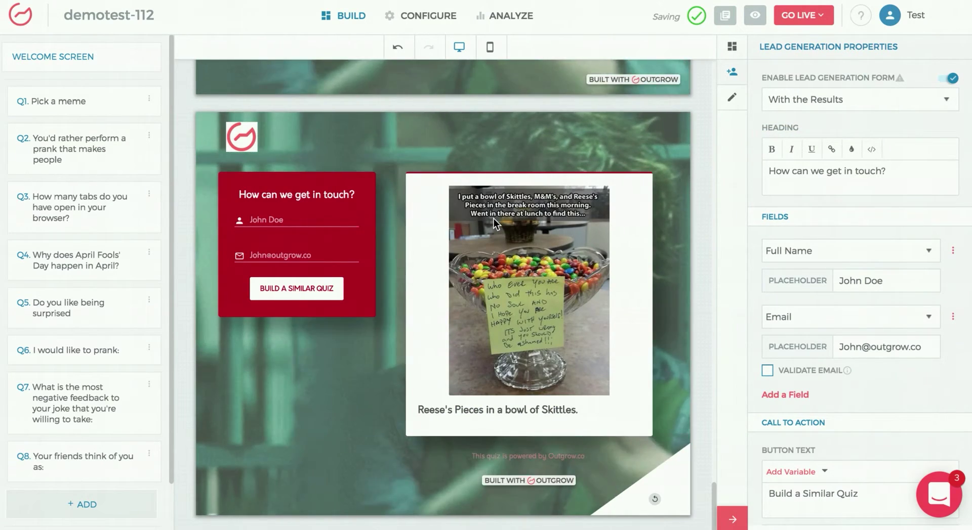
pyautogui.scroll(5, 493, 219)
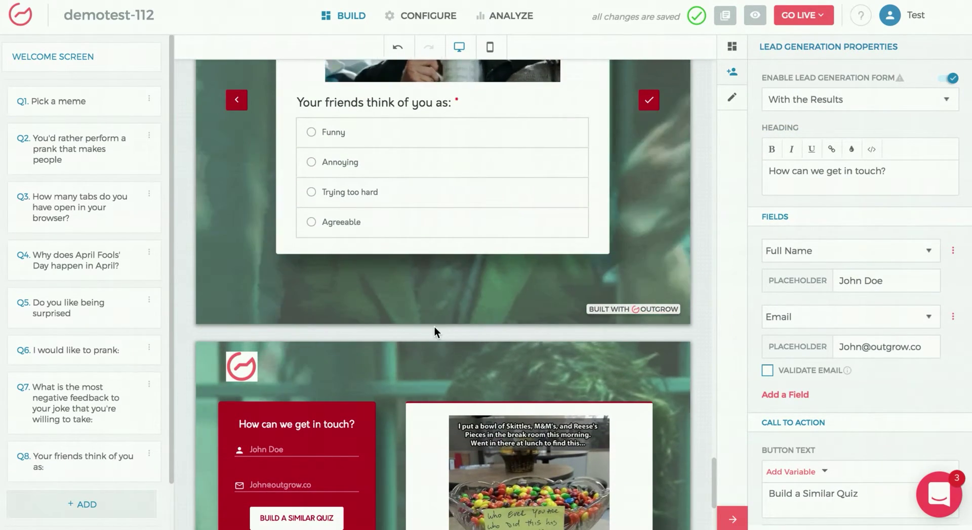
pyautogui.scroll(-3, 435, 330)
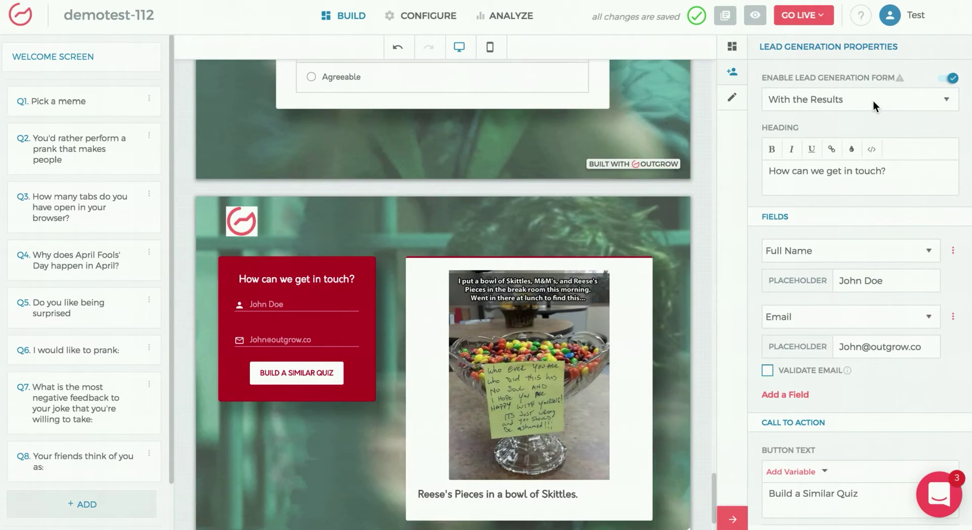
# - Try Before the Results placement, then set the lead form back to After Questions
pyautogui.click(871, 101)
pyautogui.click(854, 86)
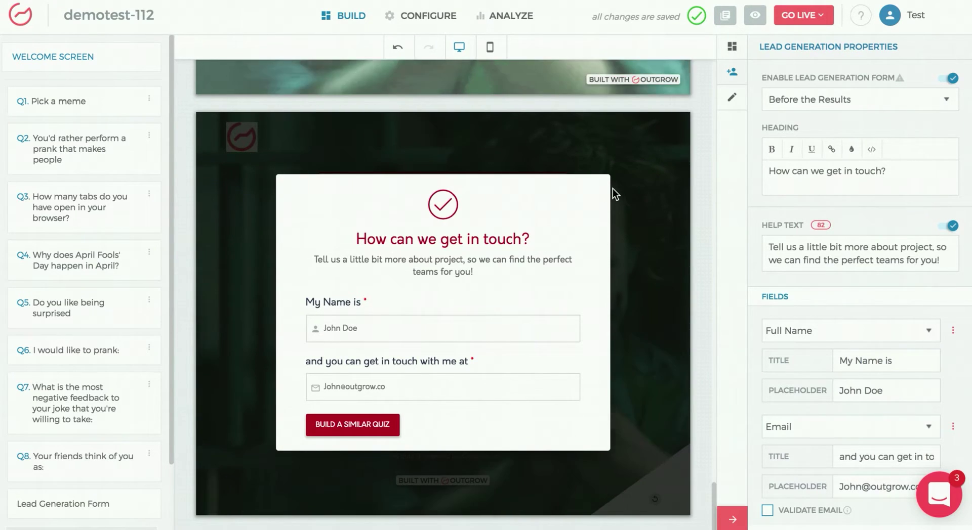
pyautogui.click(839, 101)
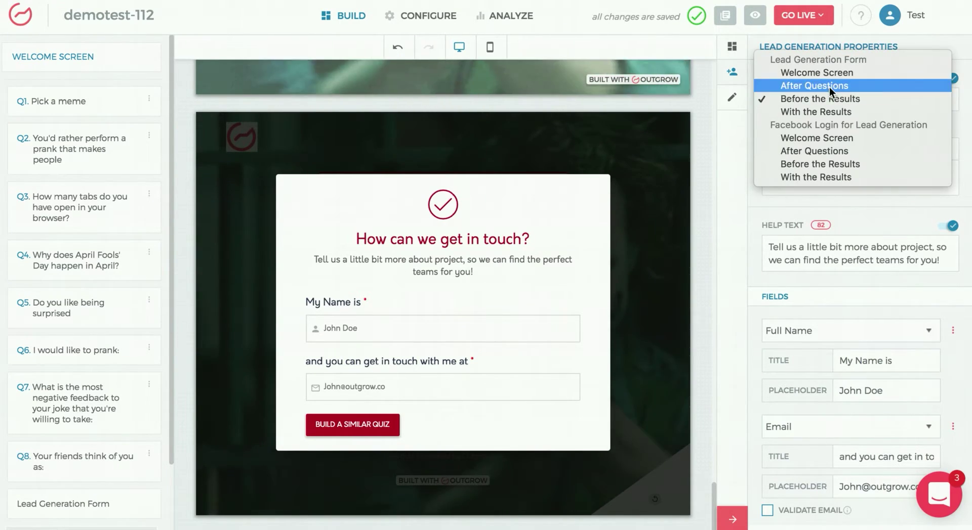
pyautogui.click(830, 87)
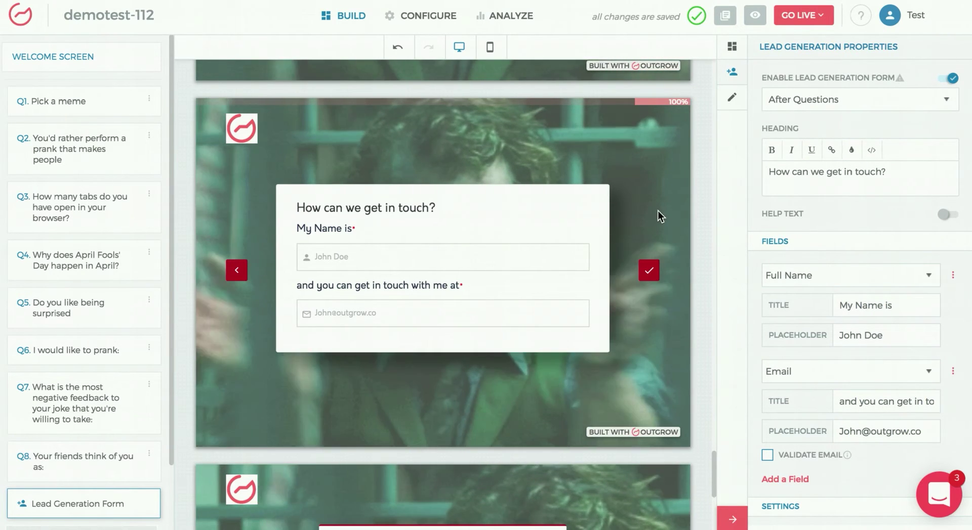
pyautogui.scroll(-3, 801, 116)
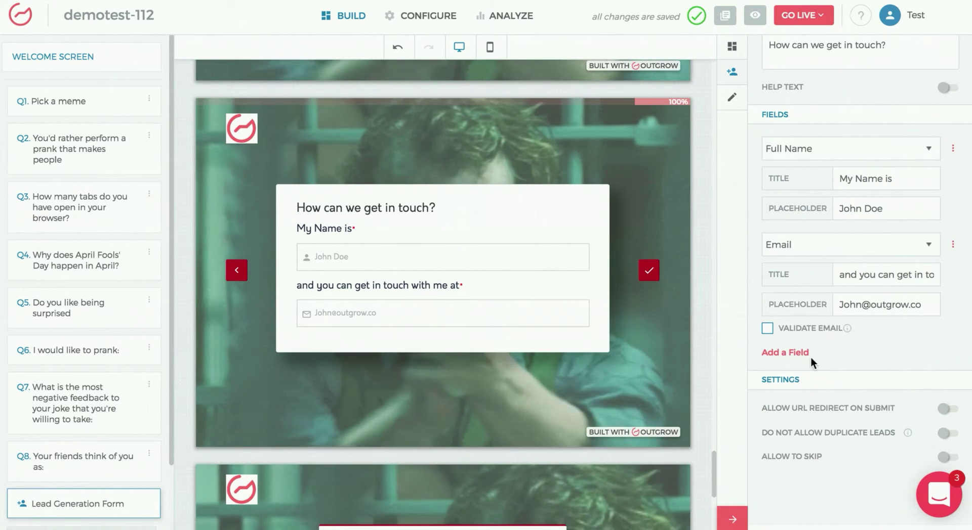
pyautogui.scroll(3, 838, 303)
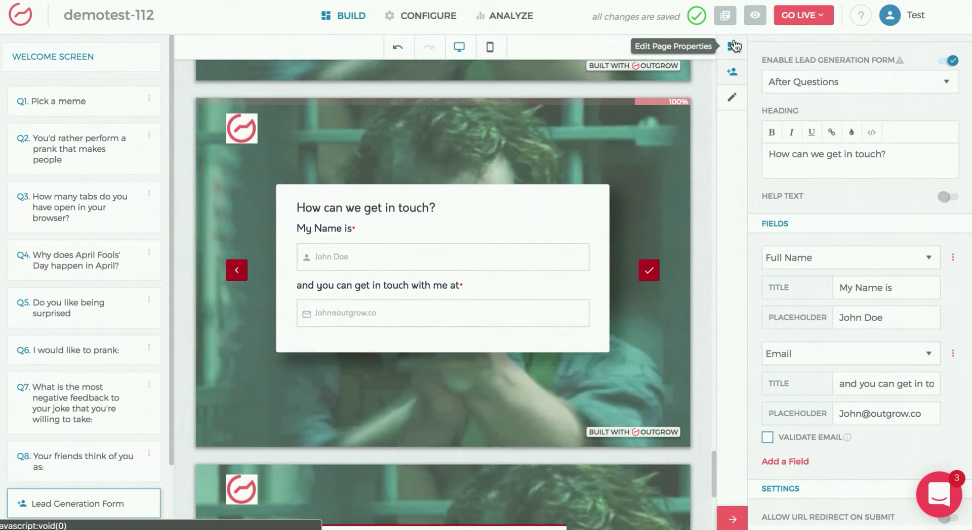
# - Open Q1 'Pick a meme' and review its four image options' outcome mappings and settings
pyautogui.click(734, 46)
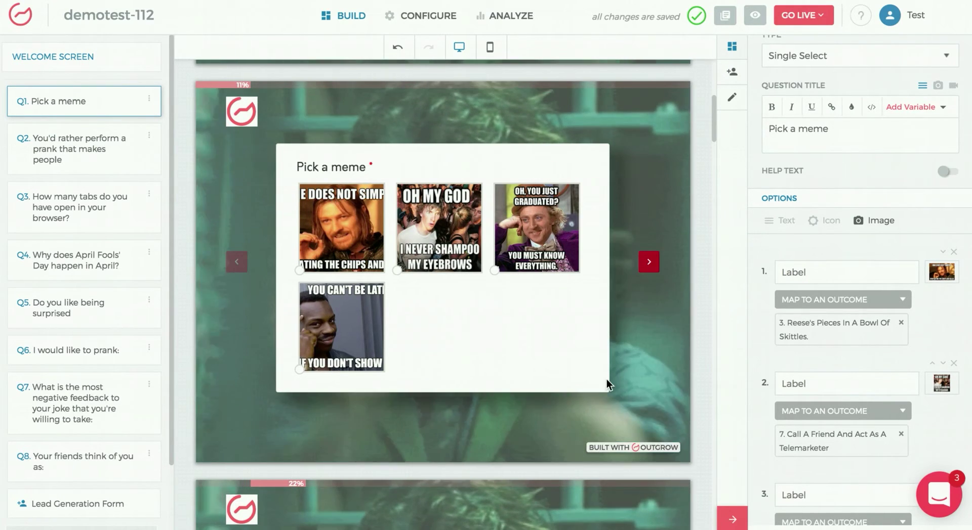
pyautogui.click(851, 134)
pyautogui.scroll(1, 851, 134)
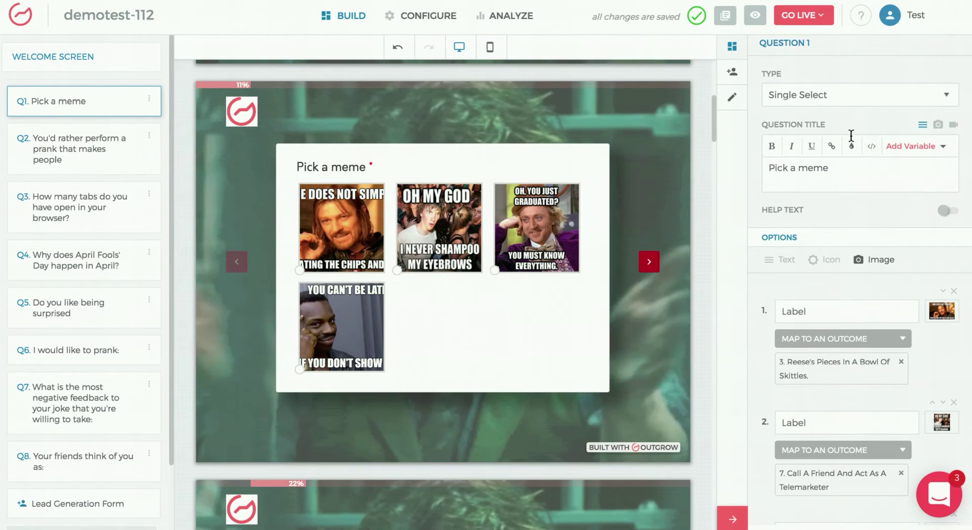
pyautogui.scroll(-10, 870, 238)
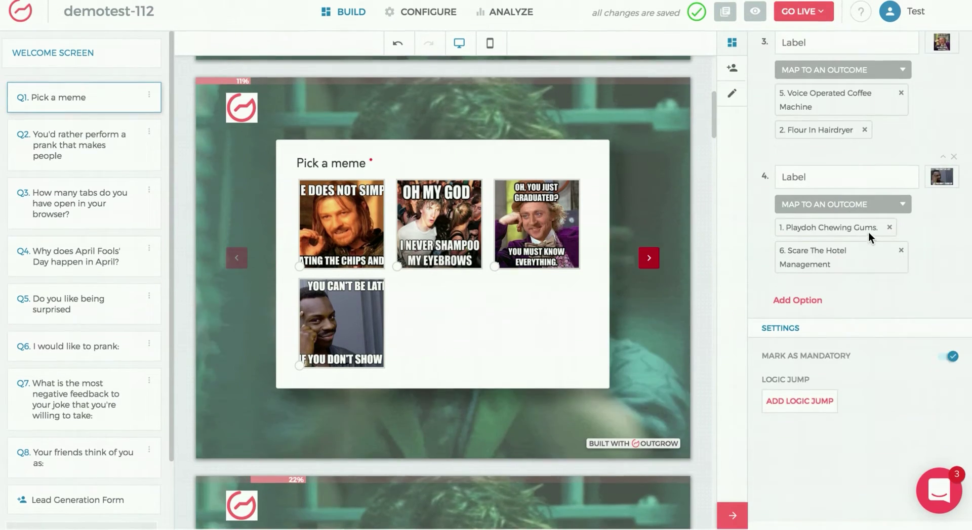
pyautogui.scroll(3, 870, 238)
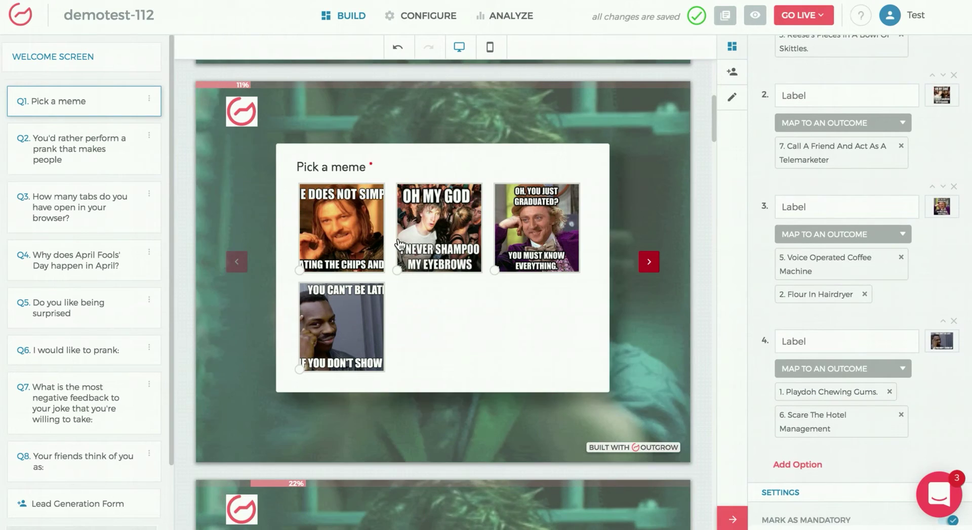
pyautogui.scroll(1, 522, 181)
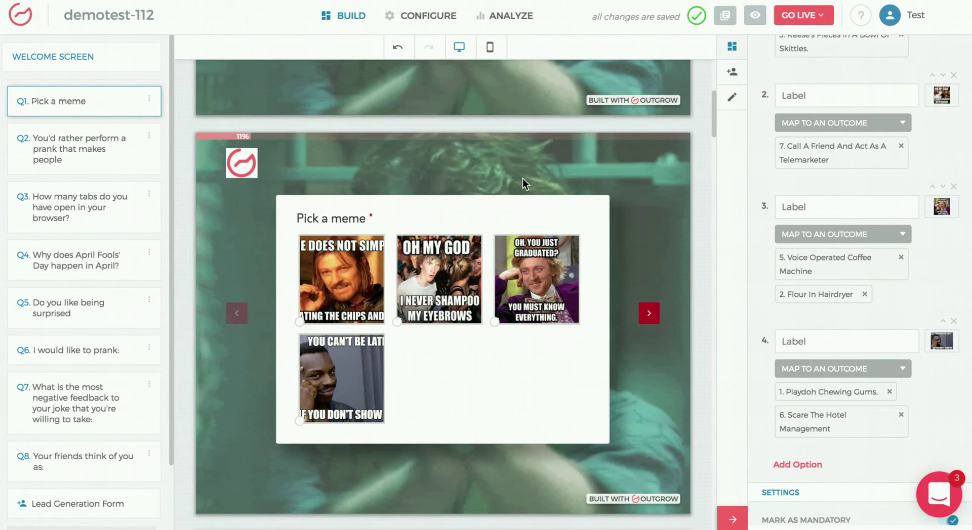
pyautogui.scroll(-3, 947, 399)
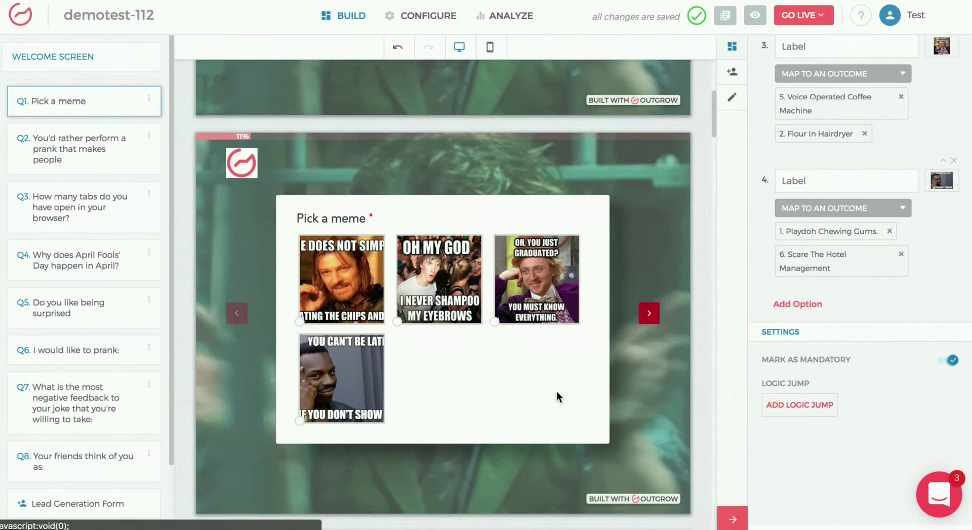
pyautogui.click(815, 420)
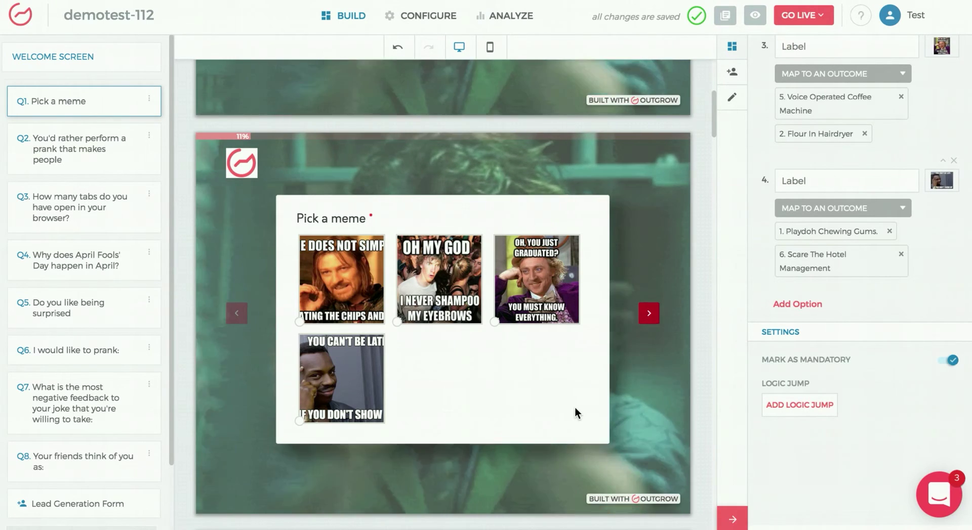
pyautogui.scroll(-2, 112, 340)
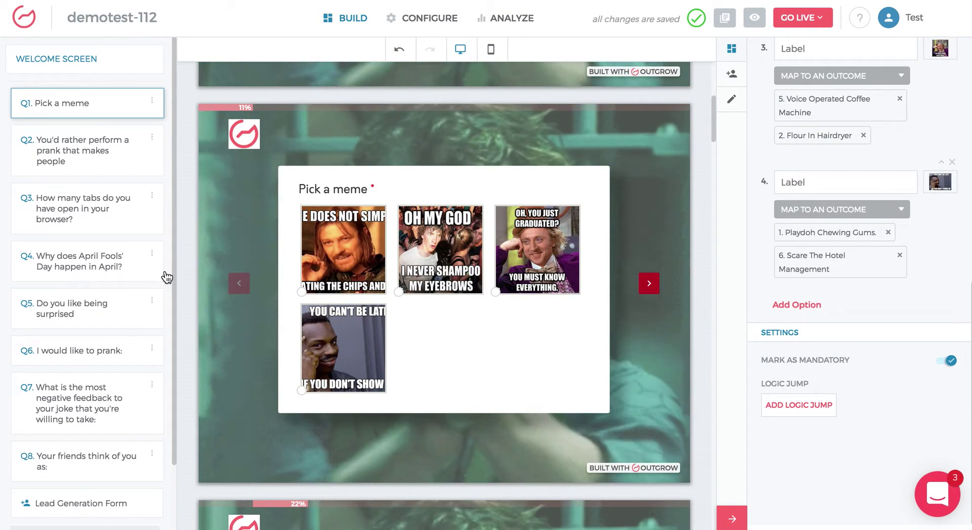
pyautogui.scroll(-2, 123, 310)
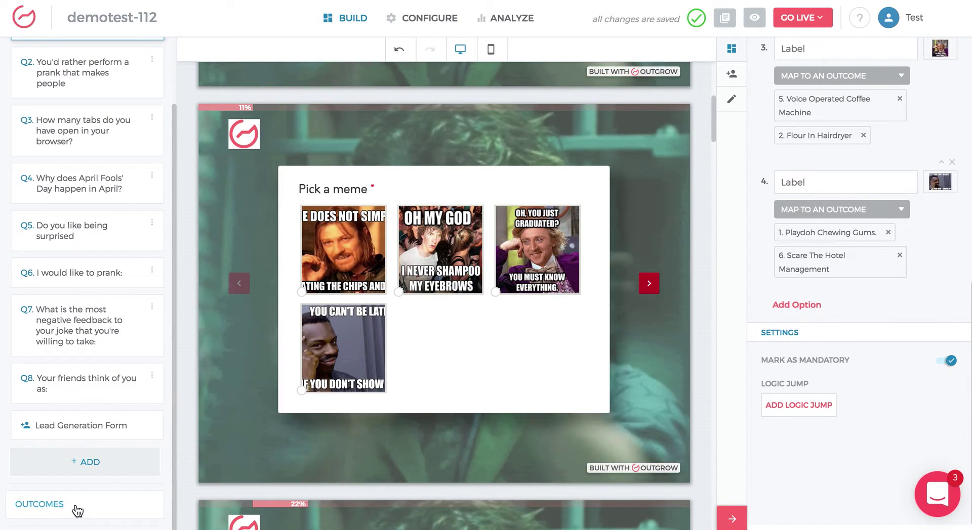
# - Open the Outcomes section and select outcome 3, 'Reese's Pieces in a bowl of Skittles.'
pyautogui.click(97, 514)
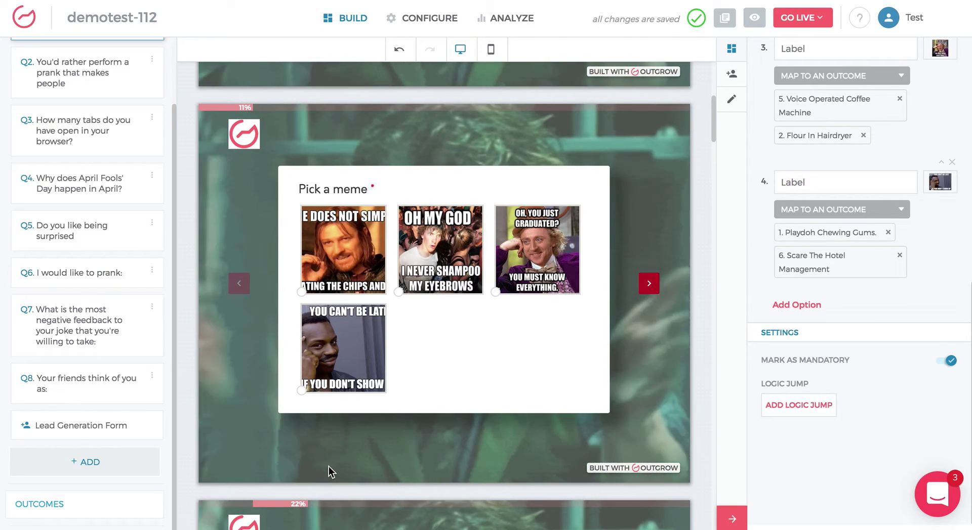
pyautogui.scroll(-20, 329, 467)
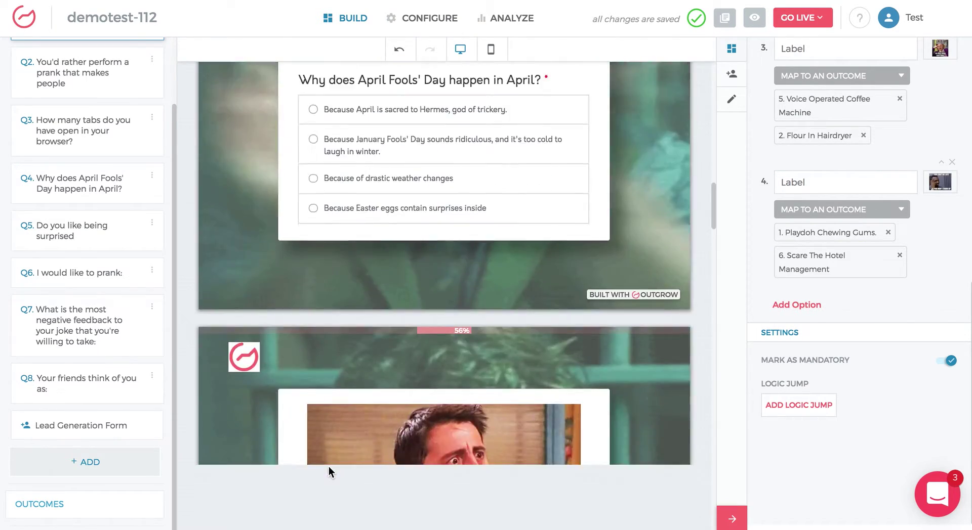
pyautogui.scroll(-15, 329, 467)
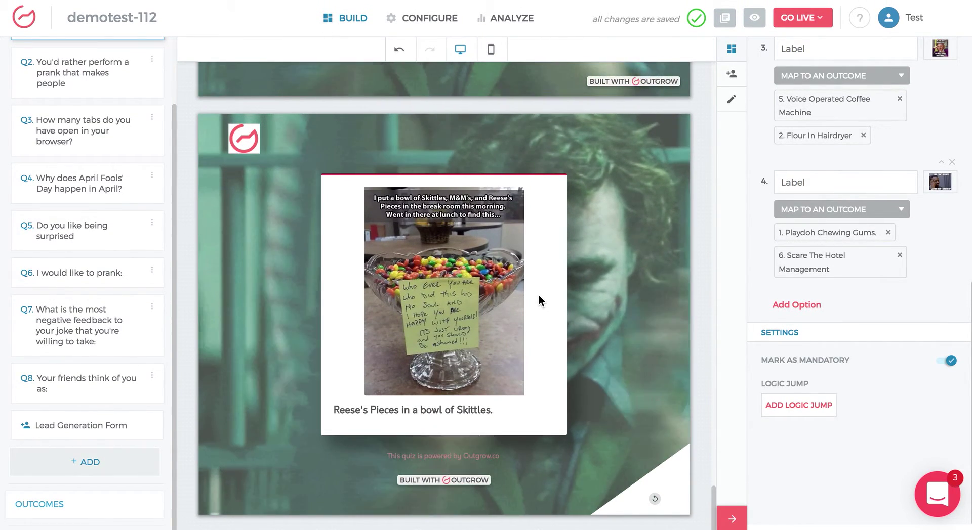
pyautogui.click(411, 227)
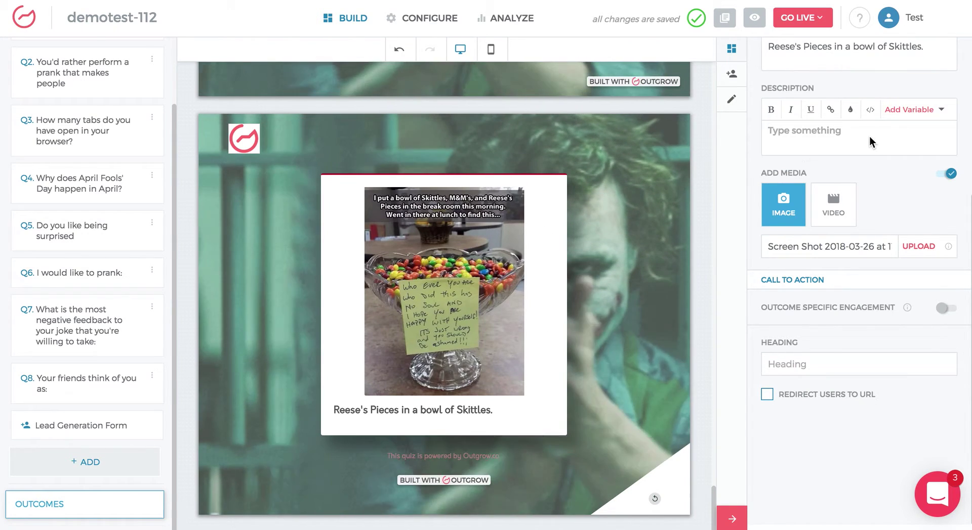
pyautogui.scroll(5, 870, 137)
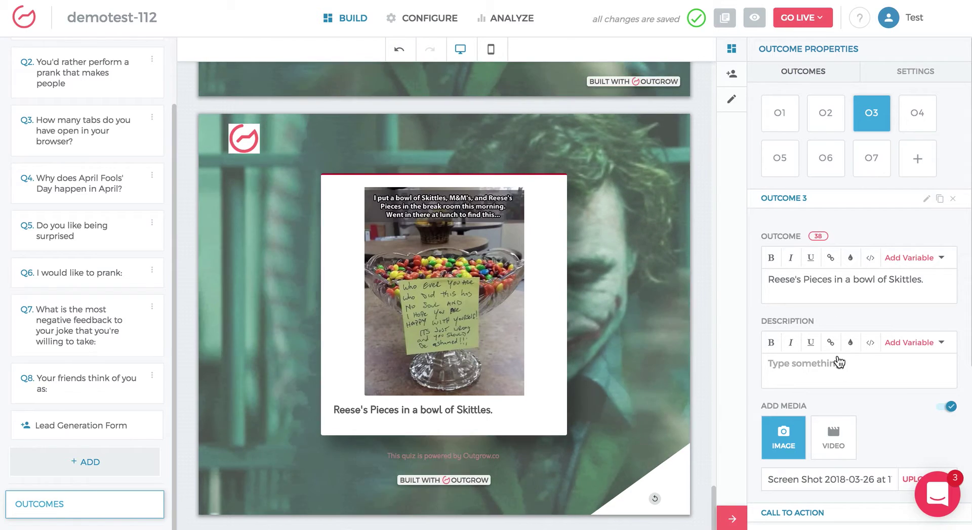
pyautogui.scroll(-5, 843, 376)
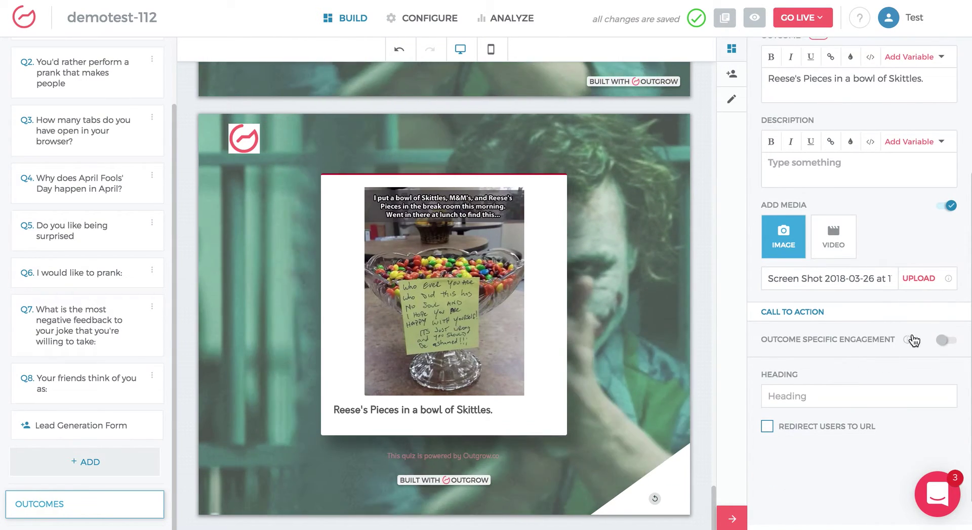
pyautogui.click(943, 342)
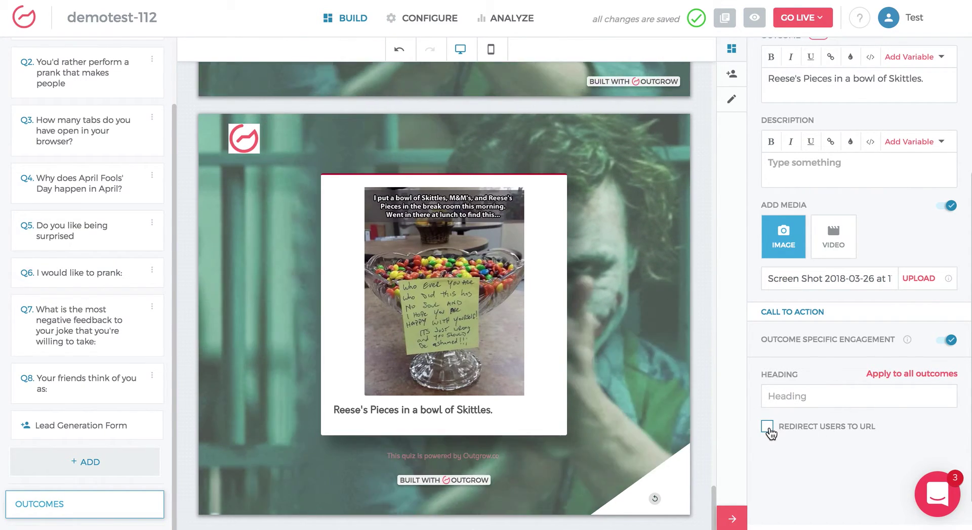
pyautogui.click(767, 428)
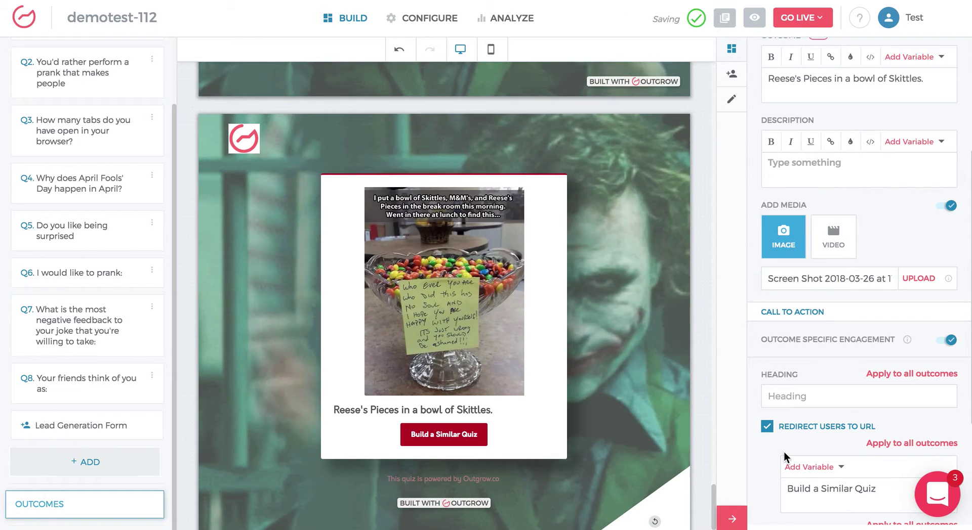
pyautogui.scroll(-1, 780, 445)
pyautogui.scroll(-4, 784, 452)
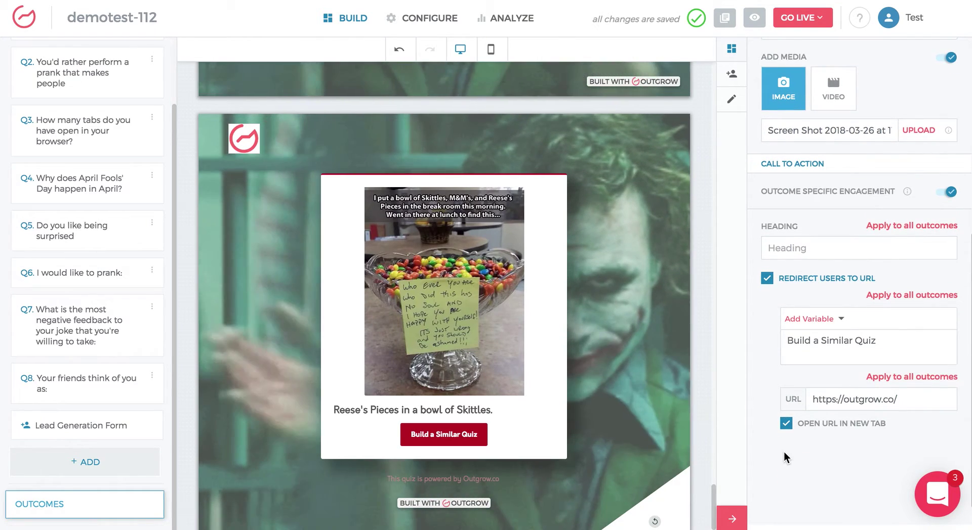
pyautogui.scroll(5, 784, 457)
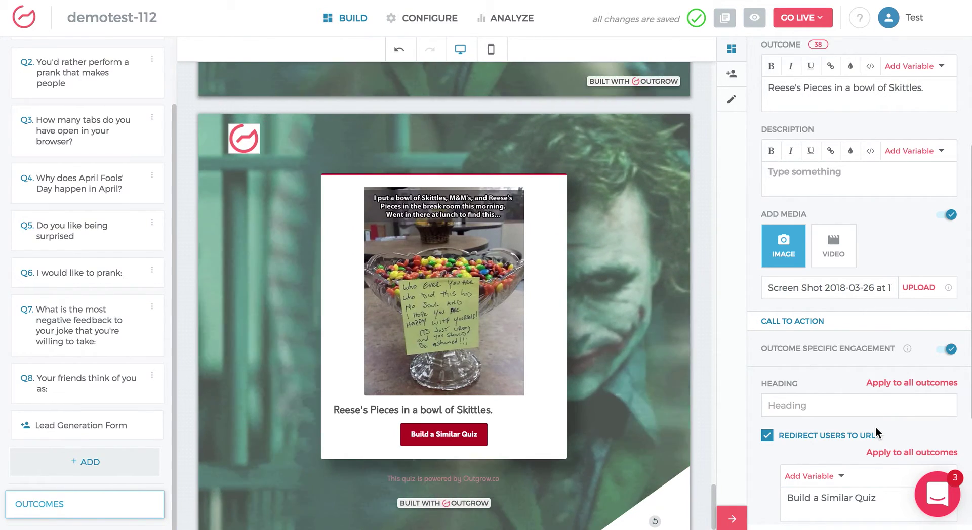
pyautogui.scroll(1, 875, 430)
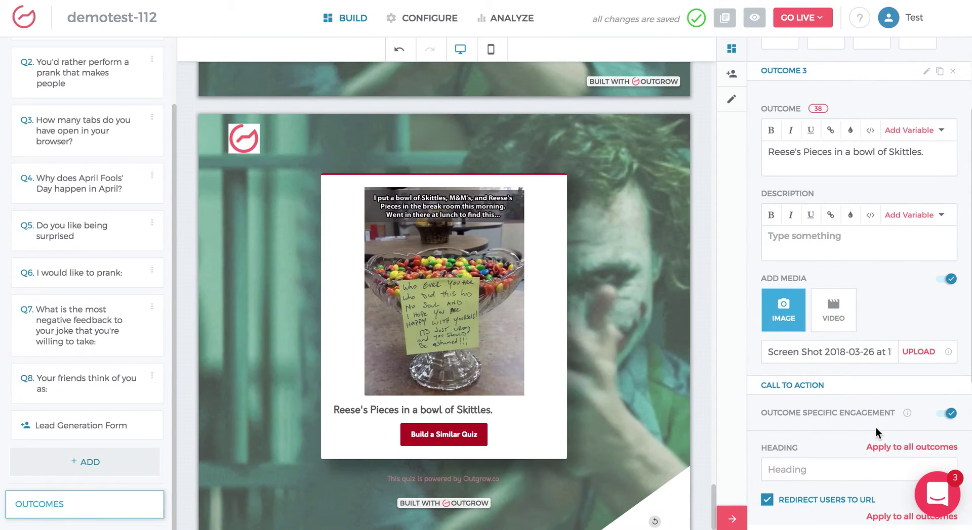
pyautogui.scroll(1, 882, 354)
pyautogui.scroll(1, 882, 349)
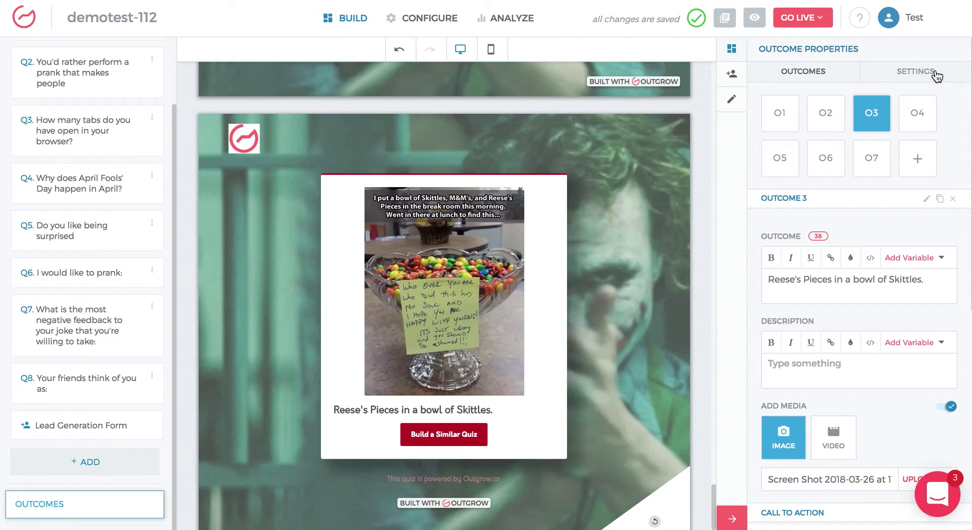
# - Enable Share on Social Media in outcome Settings, leaving Subscribe to Social Feeds off
pyautogui.click(930, 77)
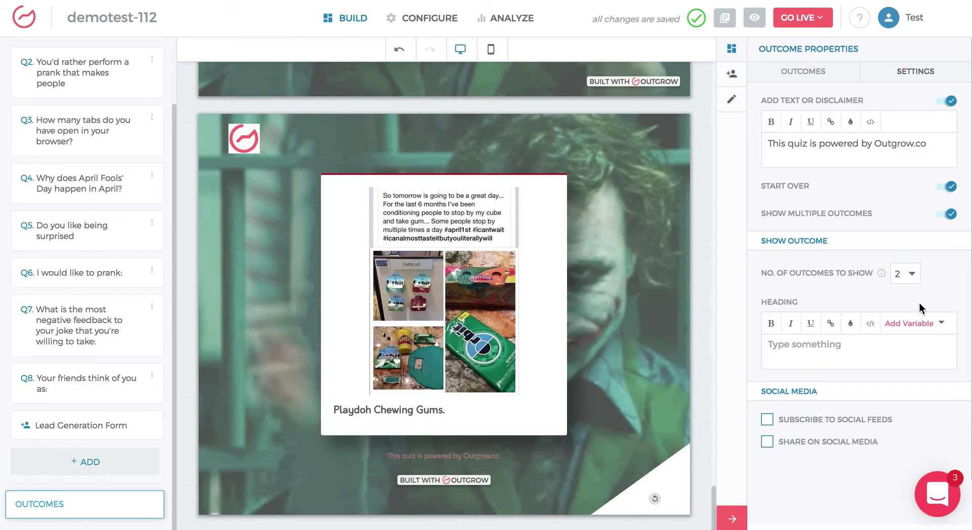
pyautogui.scroll(-1, 916, 309)
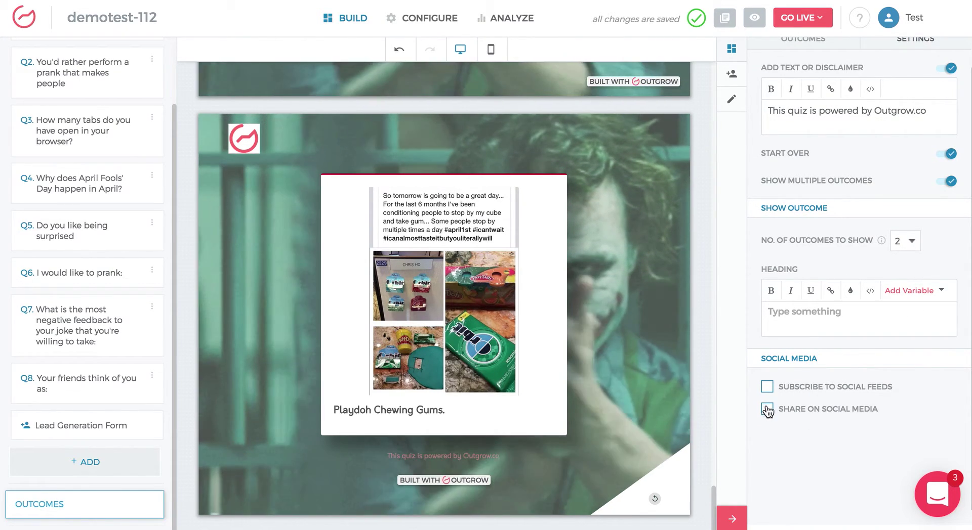
pyautogui.click(767, 410)
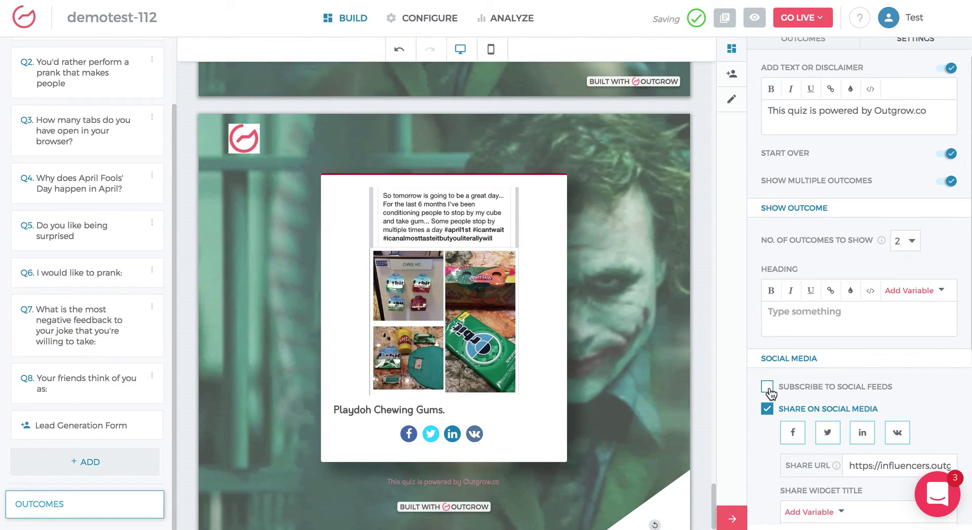
pyautogui.click(768, 388)
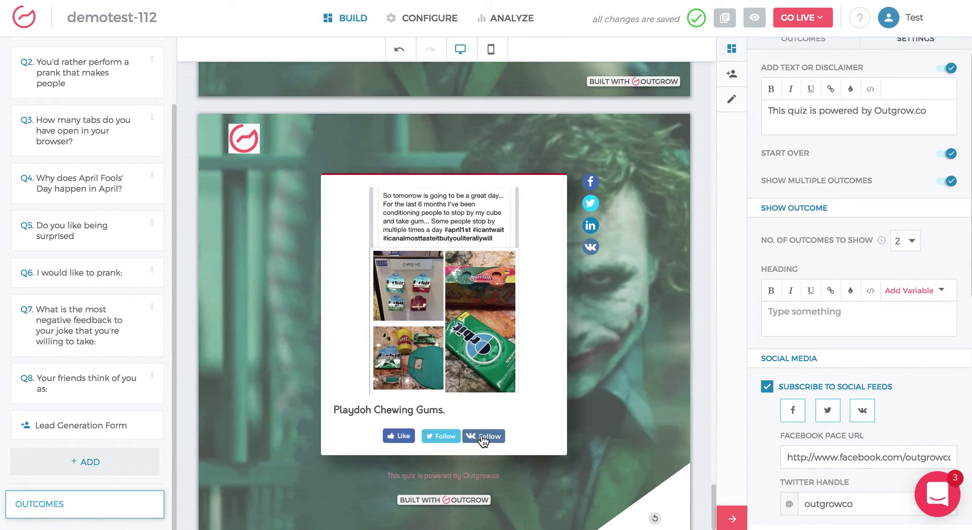
pyautogui.click(766, 388)
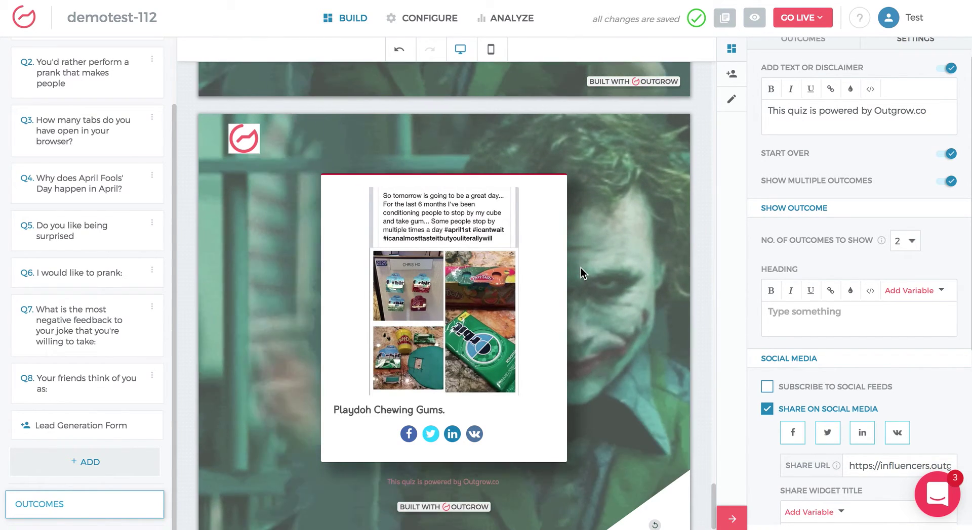
pyautogui.click(815, 16)
pyautogui.click(630, 23)
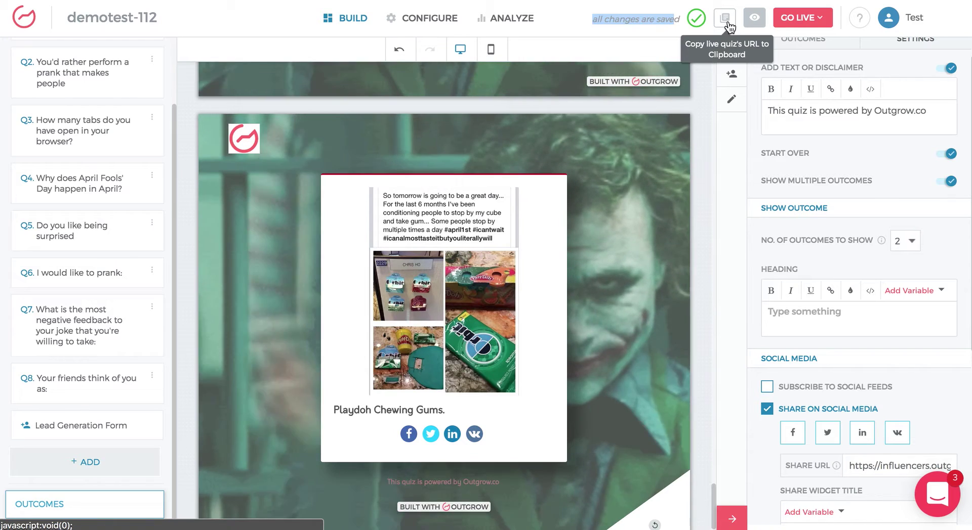
pyautogui.click(728, 21)
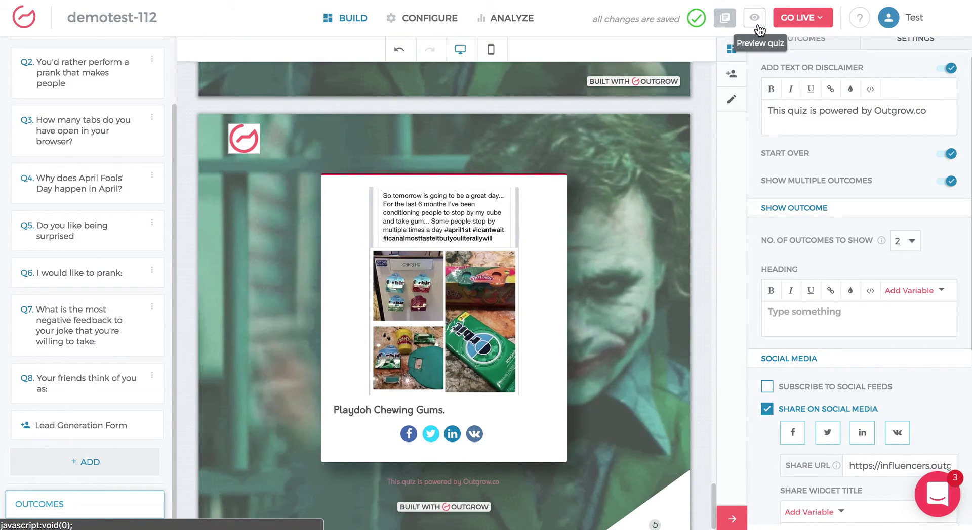
pyautogui.click(824, 21)
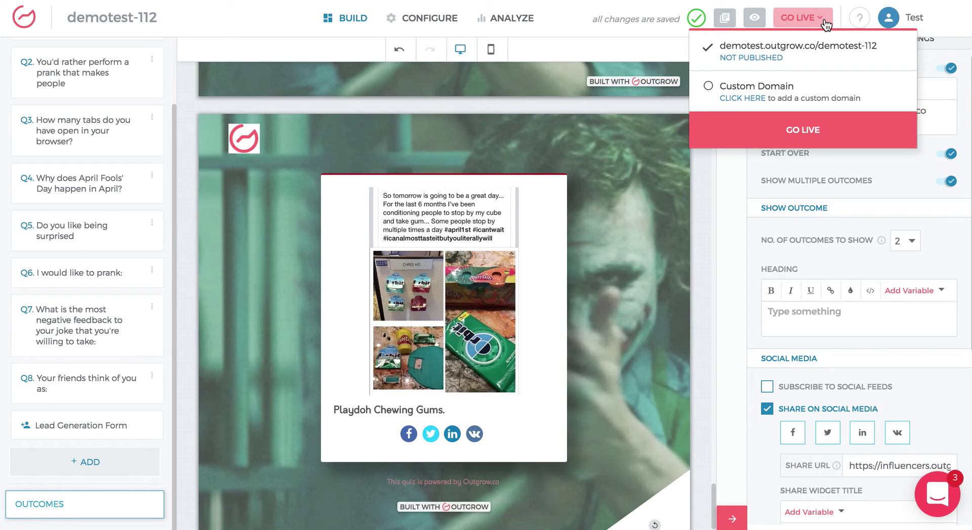
pyautogui.click(859, 17)
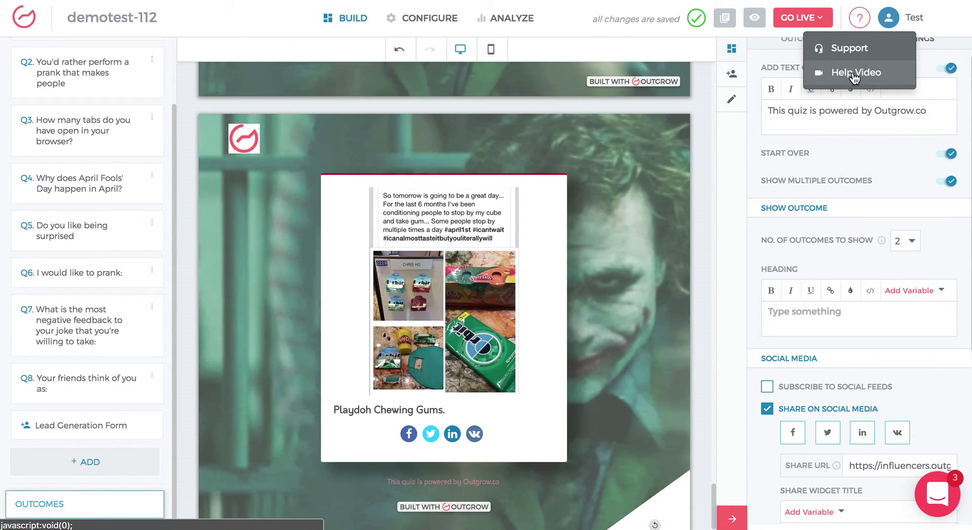
pyautogui.click(946, 510)
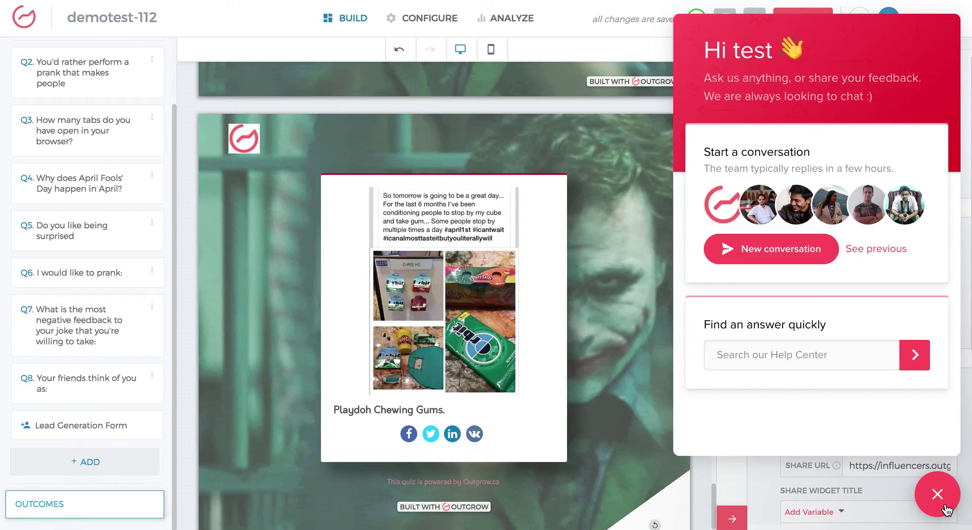
pyautogui.click(945, 510)
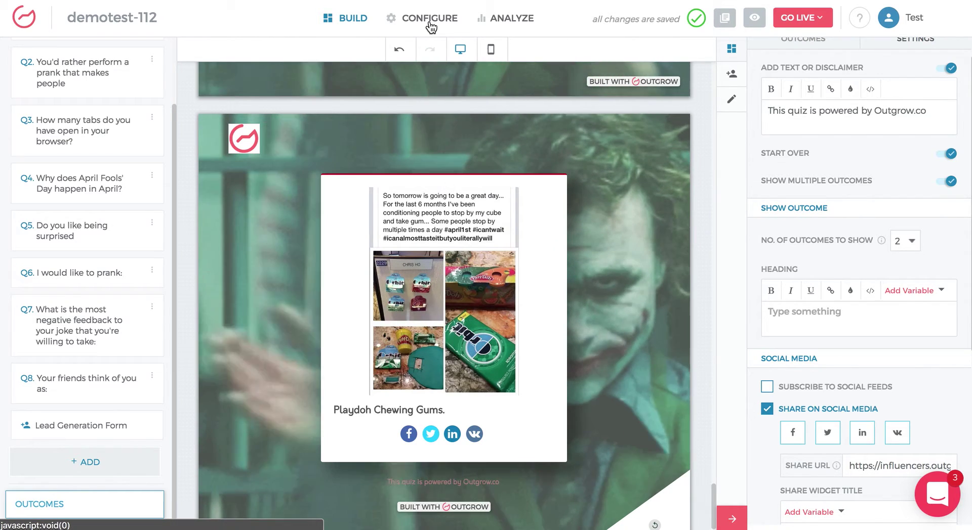
# - Go to Configure and view the SEO and Localization settings
pyautogui.click(430, 21)
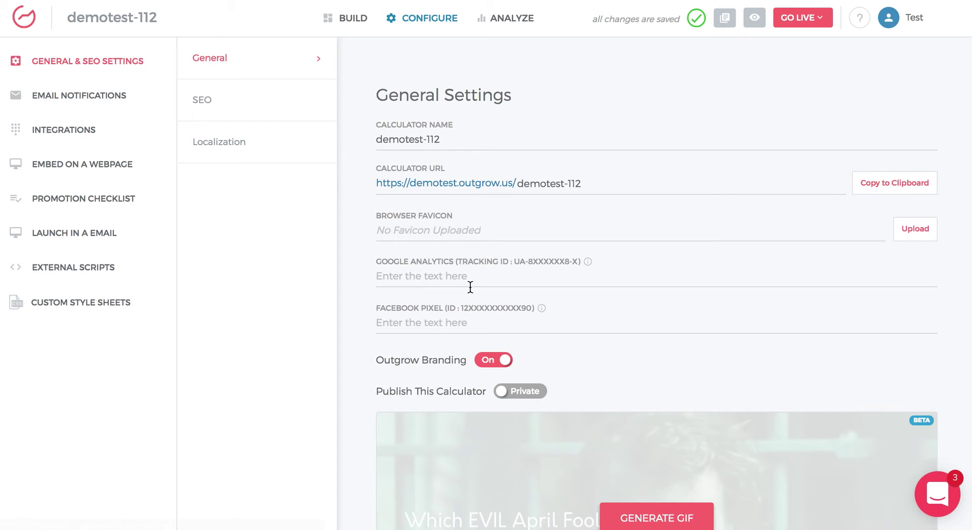
pyautogui.scroll(-2, 456, 274)
pyautogui.scroll(1, 206, 98)
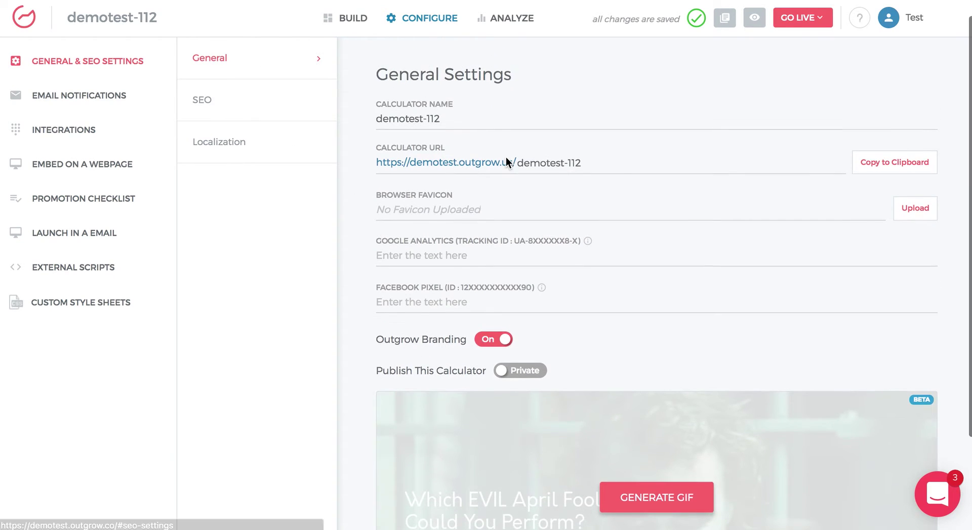
pyautogui.click(210, 105)
pyautogui.click(245, 147)
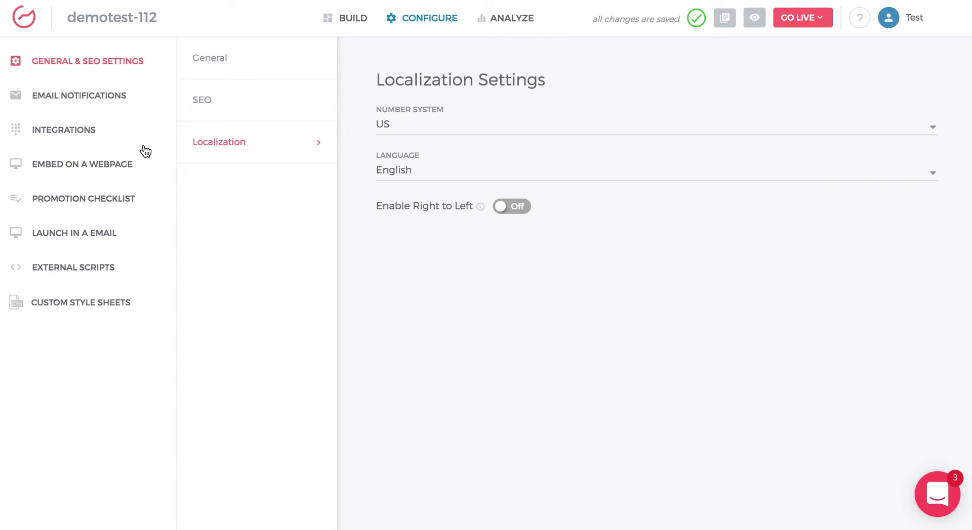
# - Review Email Notifications, Notification to Self, Integrations, then Embed on a Webpage options
pyautogui.click(81, 102)
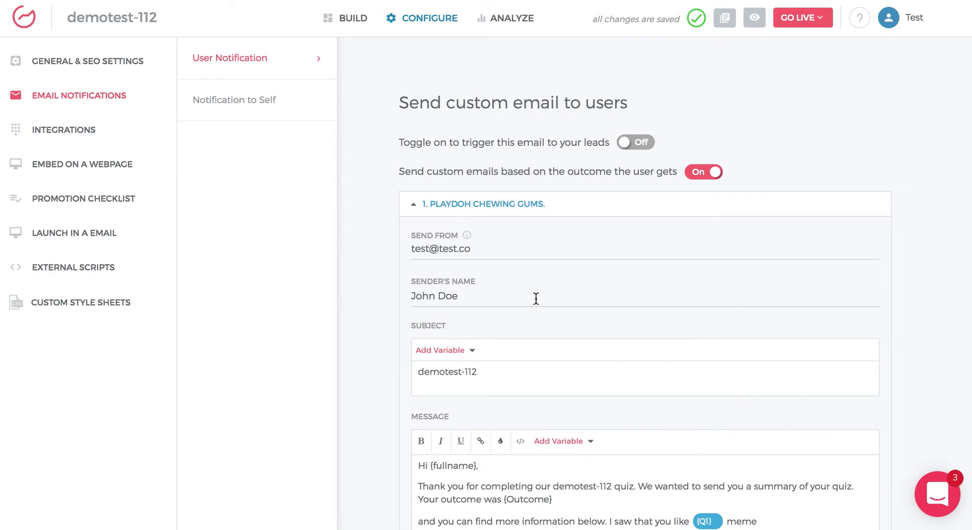
pyautogui.scroll(-1, 400, 215)
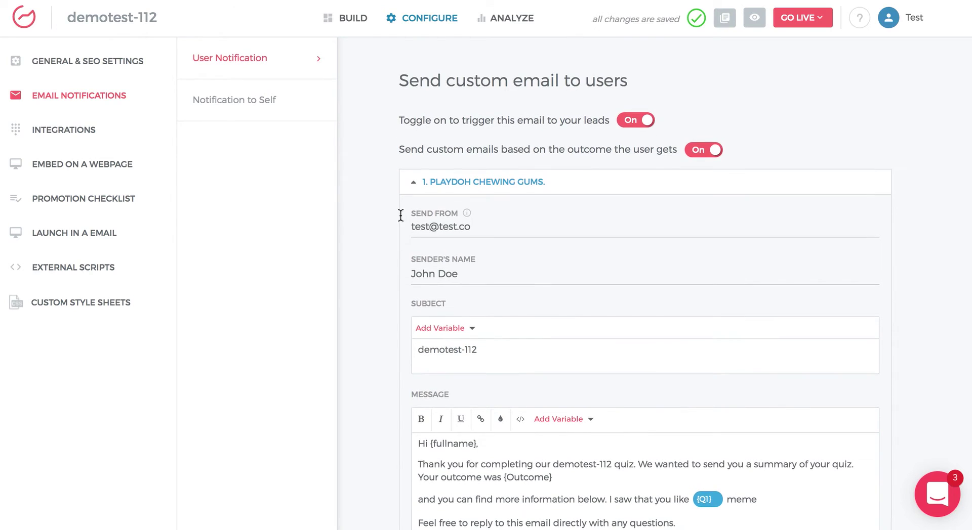
pyautogui.click(267, 105)
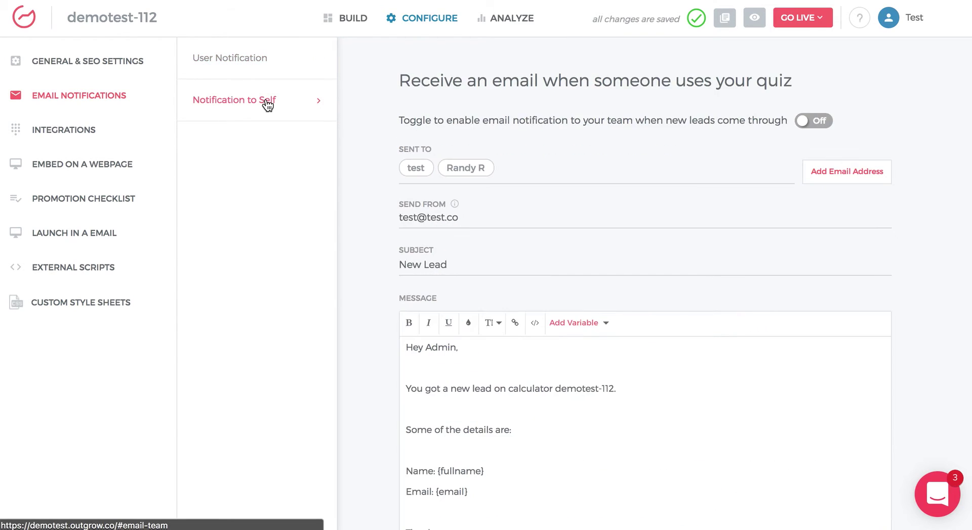
pyautogui.click(74, 137)
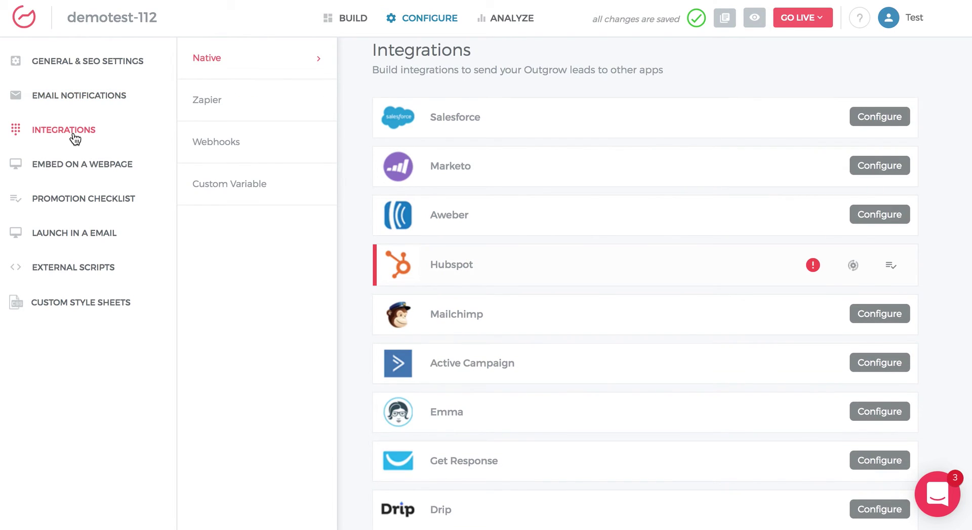
pyautogui.click(95, 171)
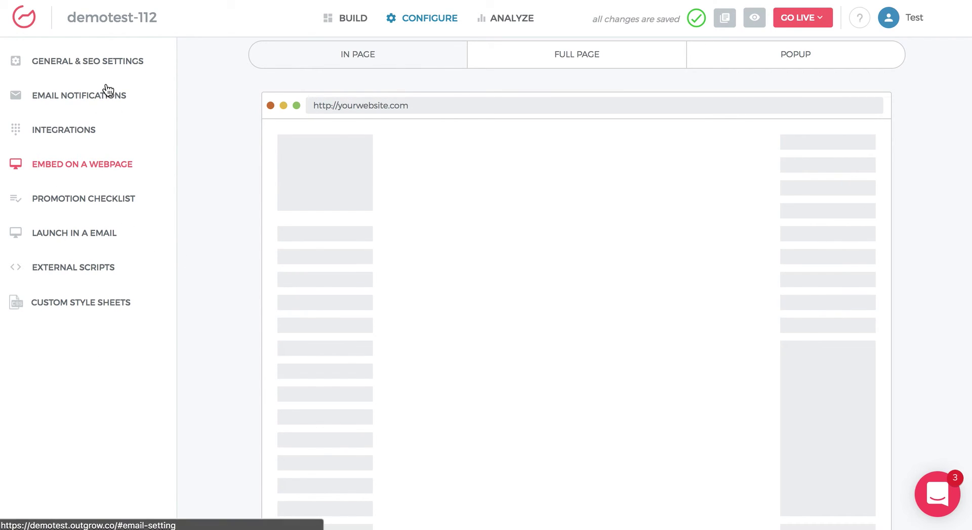
pyautogui.scroll(2, 105, 91)
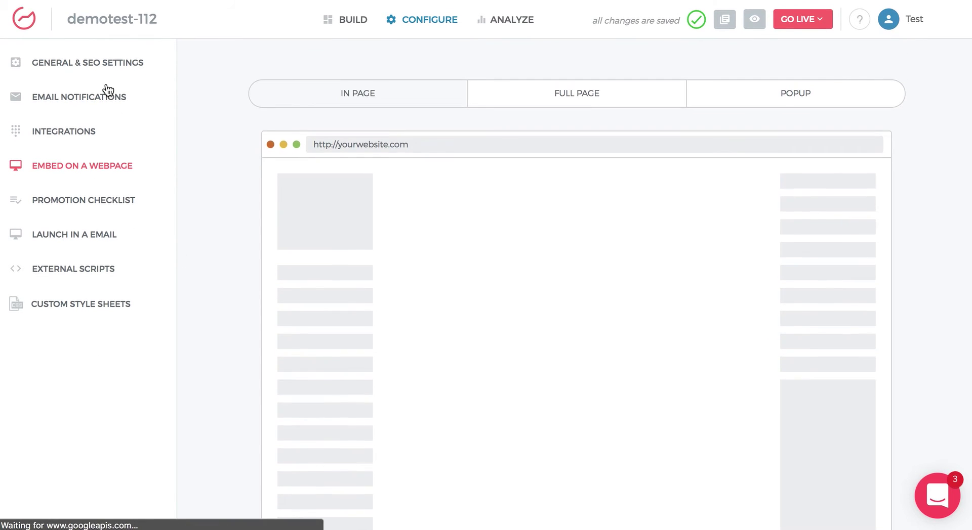
# - Show the Analyze overview for demotest-112, with 0/0 visitors, 0 conversions and 0% conversion rate
pyautogui.click(511, 21)
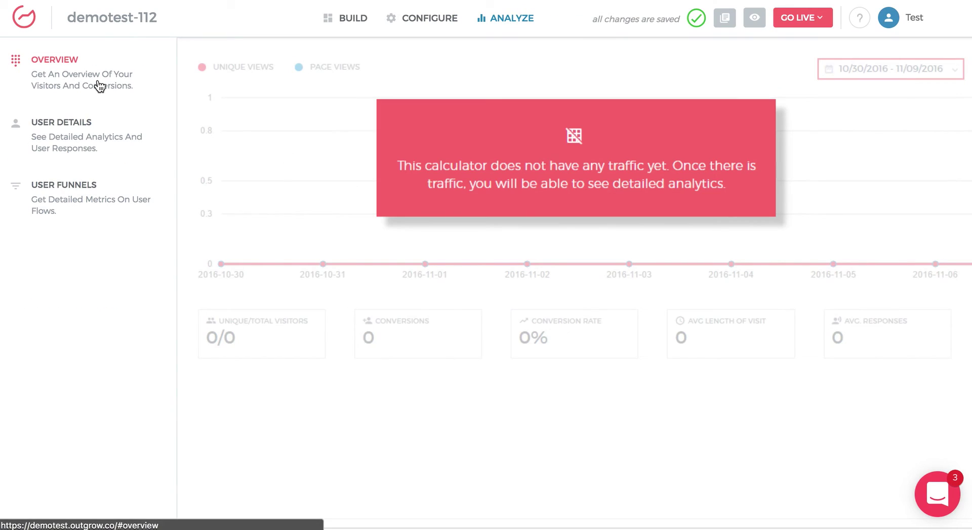